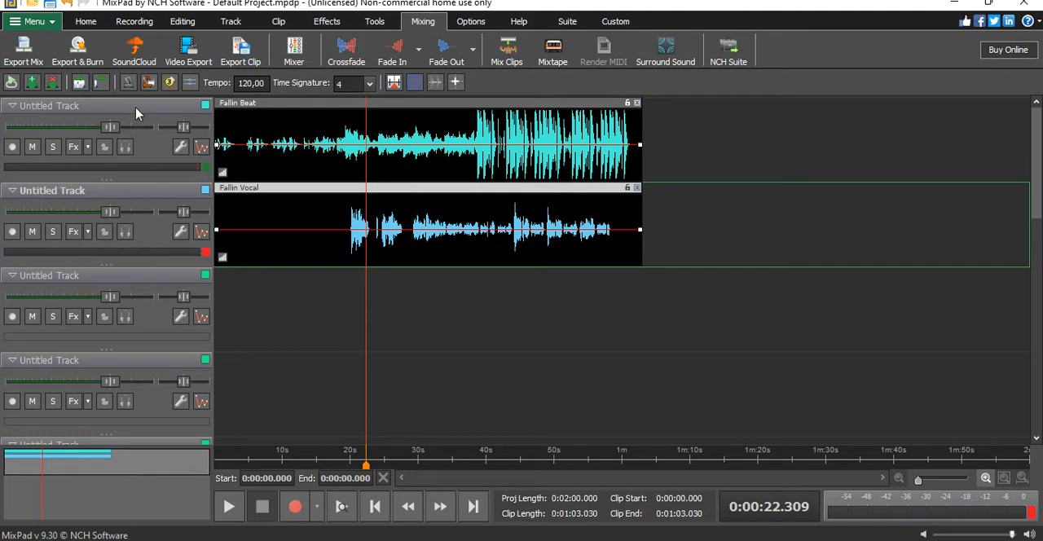
- Play the beat and vocal mix from about 18.5 s and stop it at about 48 s
click(340, 459)
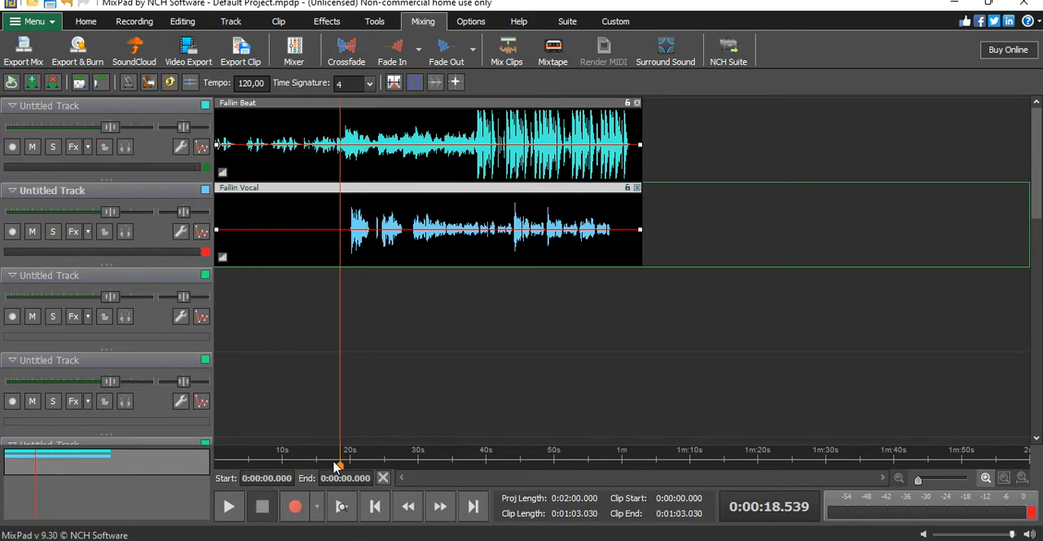
click(229, 506)
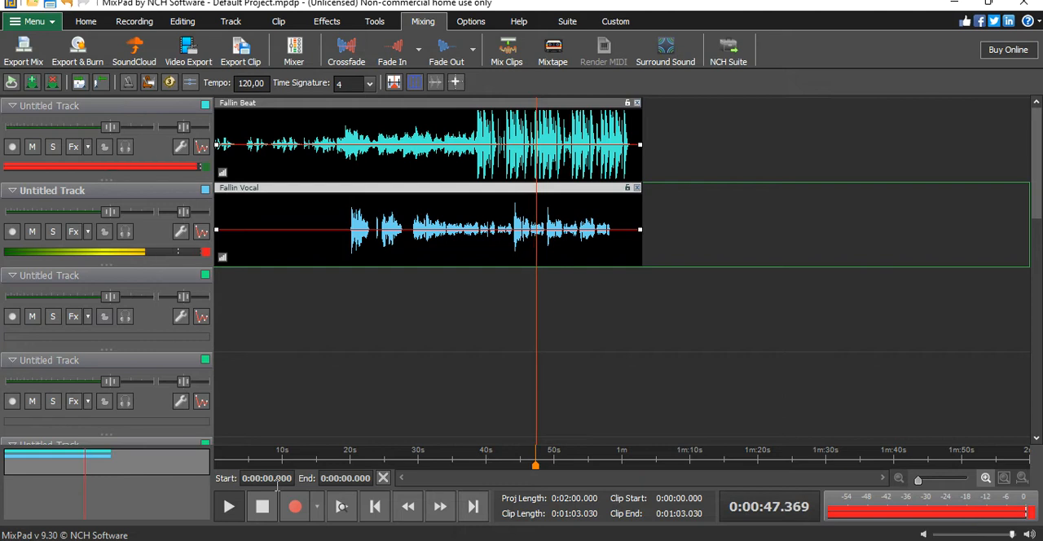
key(space)
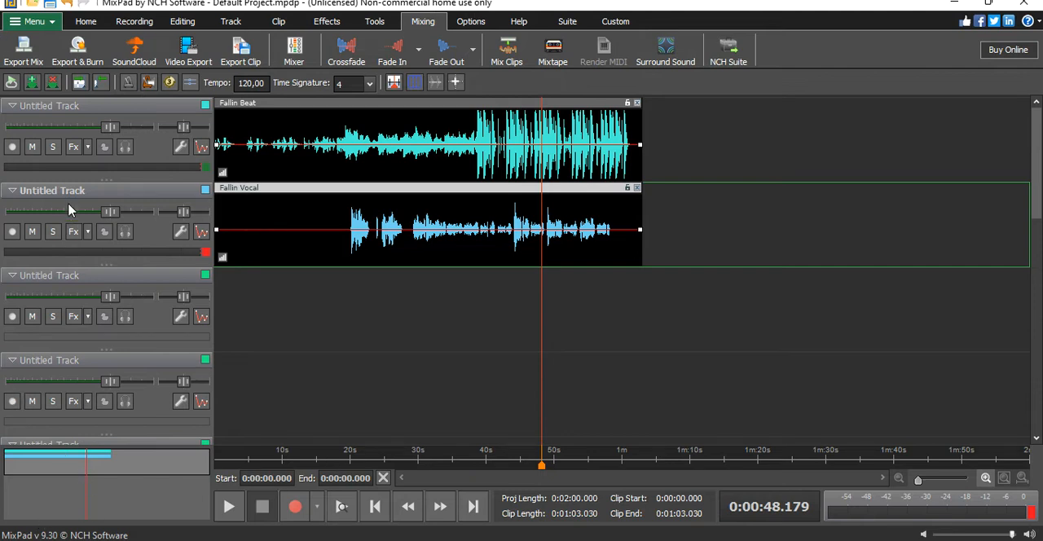
- Add a Parametric EQ effect to the Fallin Vocal track
click(73, 232)
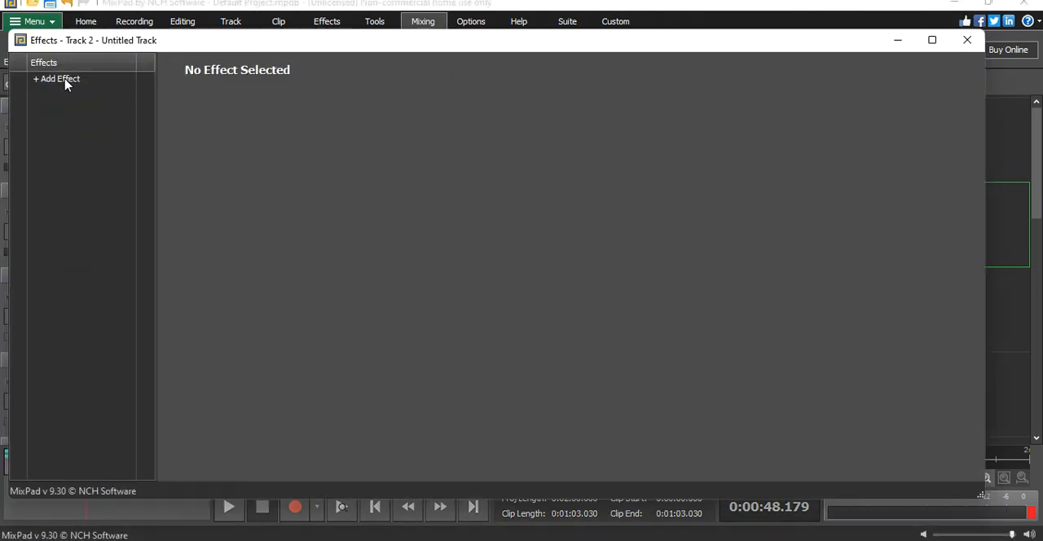
click(65, 82)
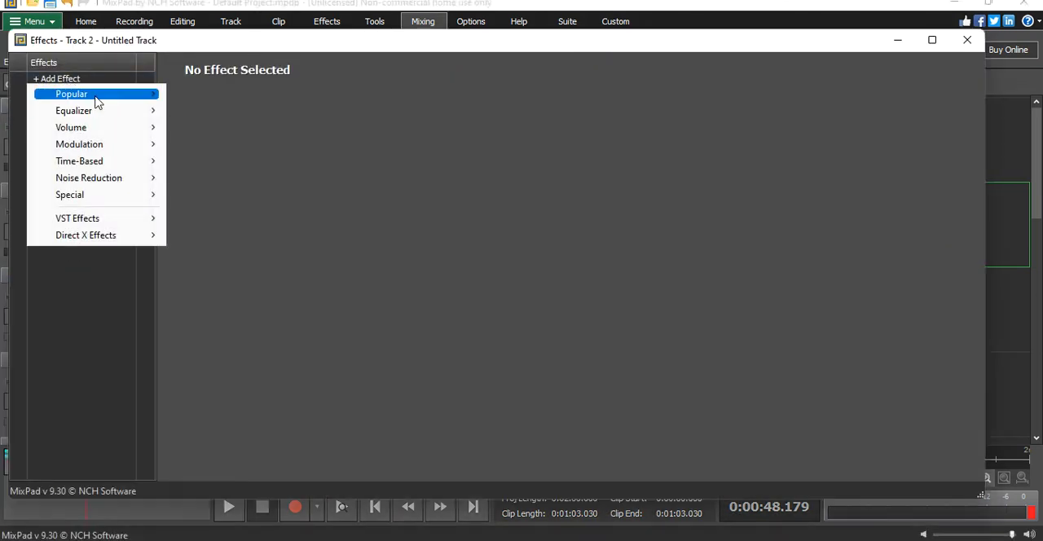
mouse_move(101, 115)
click(202, 108)
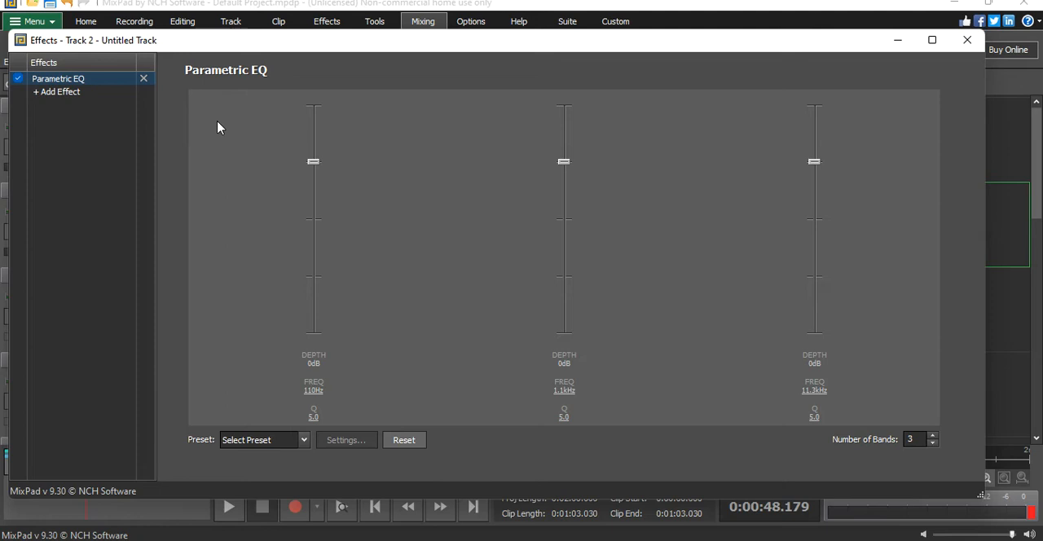
- Set the Parametric EQ depths to -6 dB at 110 Hz, 3 dB at 1.1 kHz and 11 dB at 11.3 kHz, then close the effects window
drag(317, 160, 320, 188)
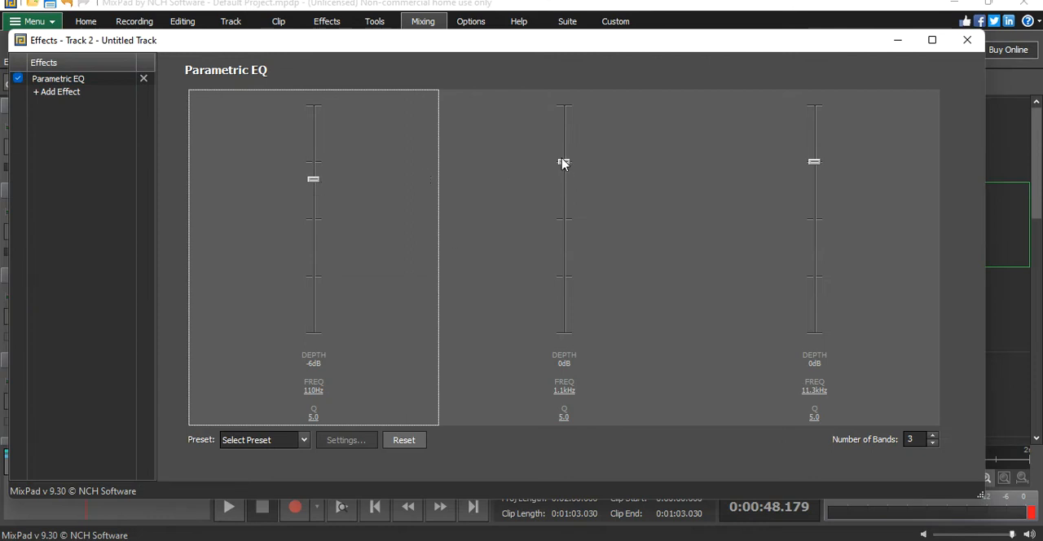
drag(563, 161, 563, 154)
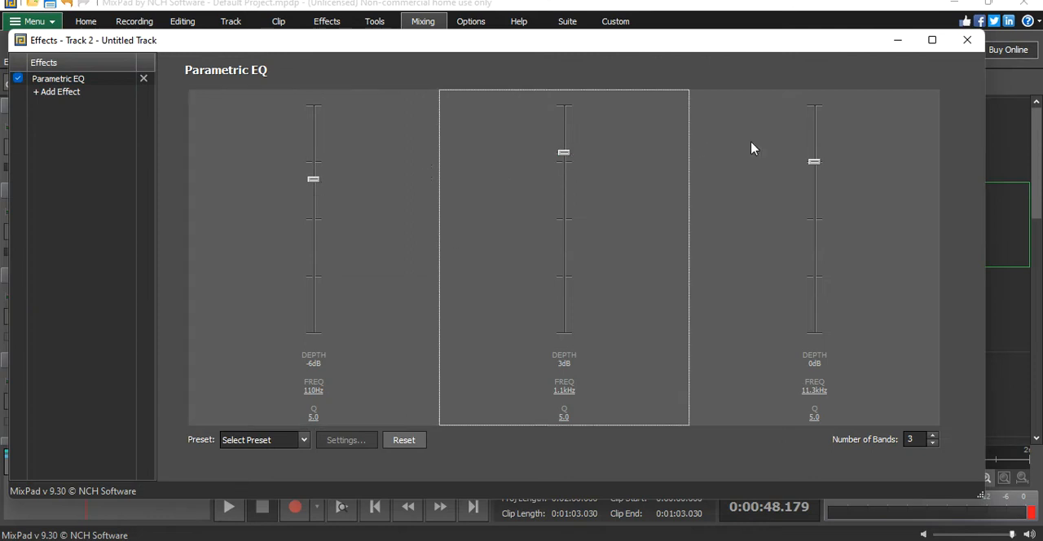
drag(814, 162, 822, 127)
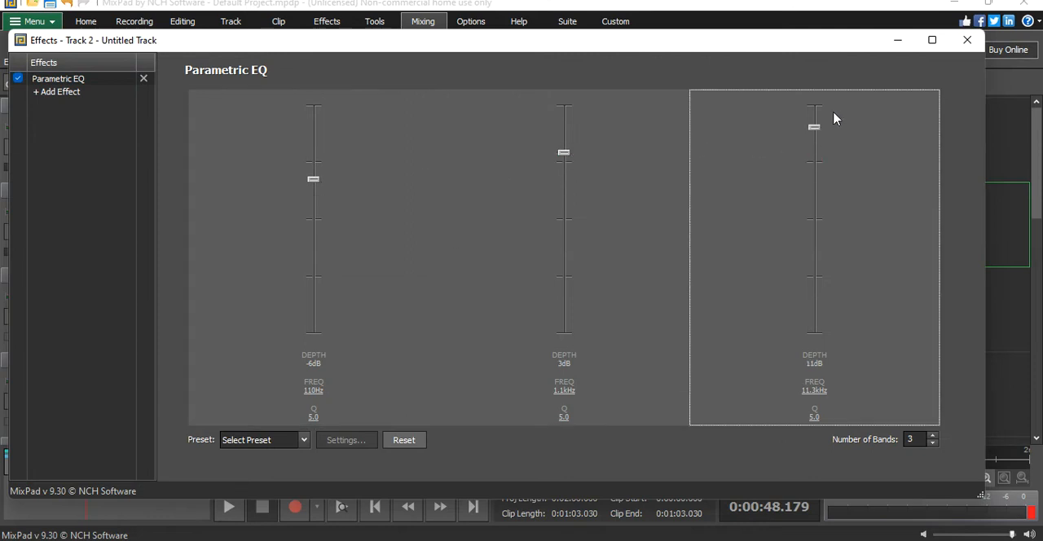
click(965, 41)
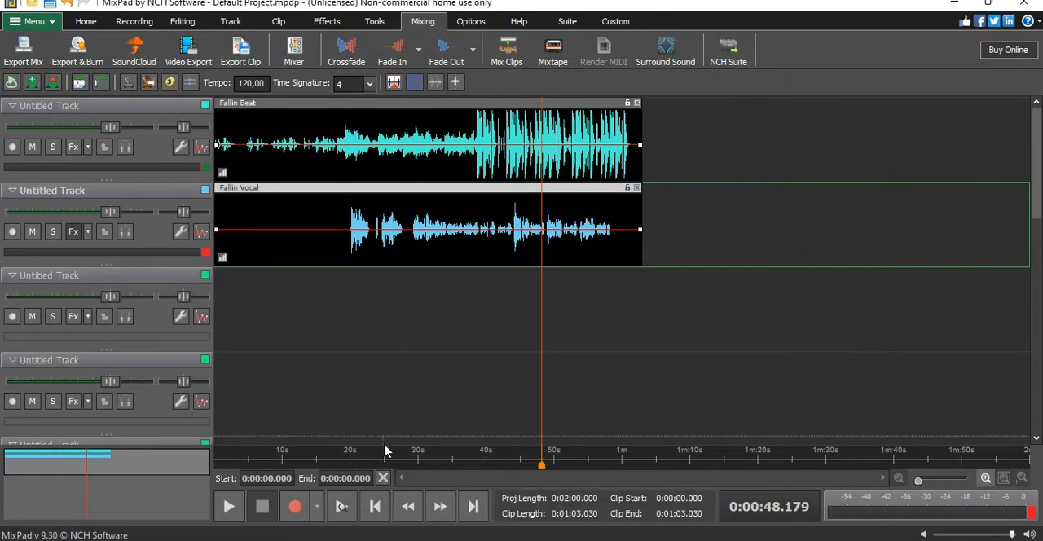
- Play the mix from about 18 s to hear the equalized vocal, stopping at about 23 s
click(353, 462)
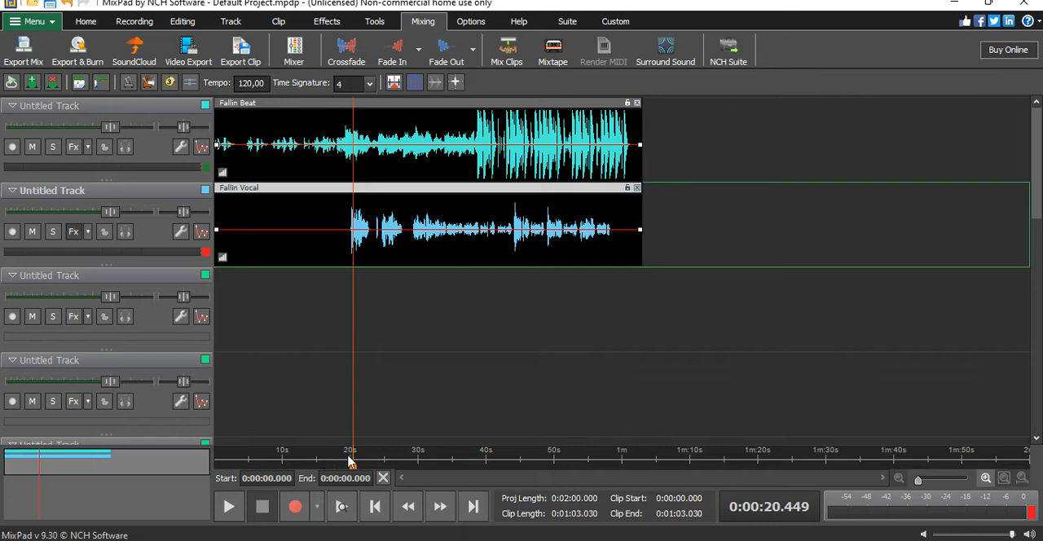
click(339, 461)
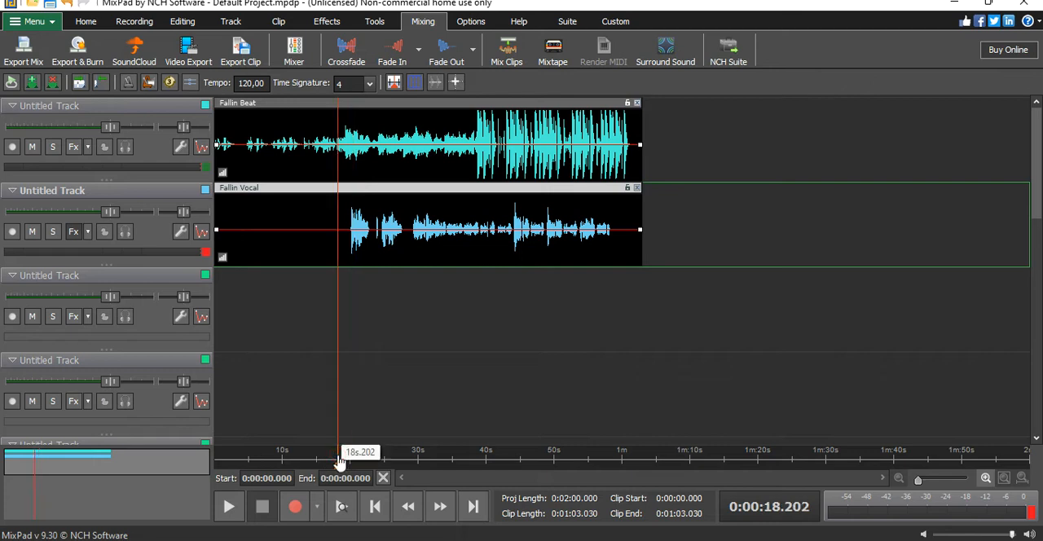
click(230, 507)
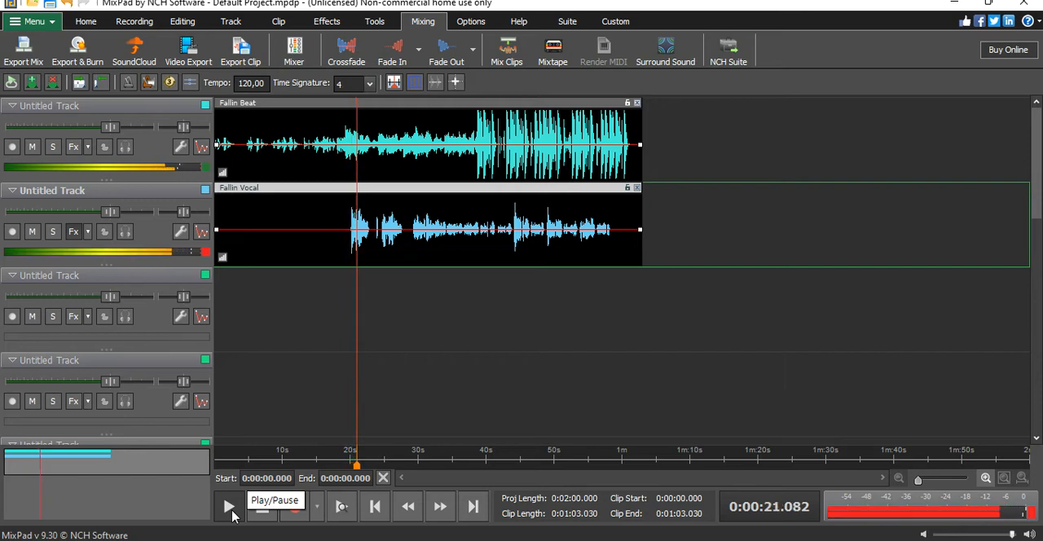
click(261, 508)
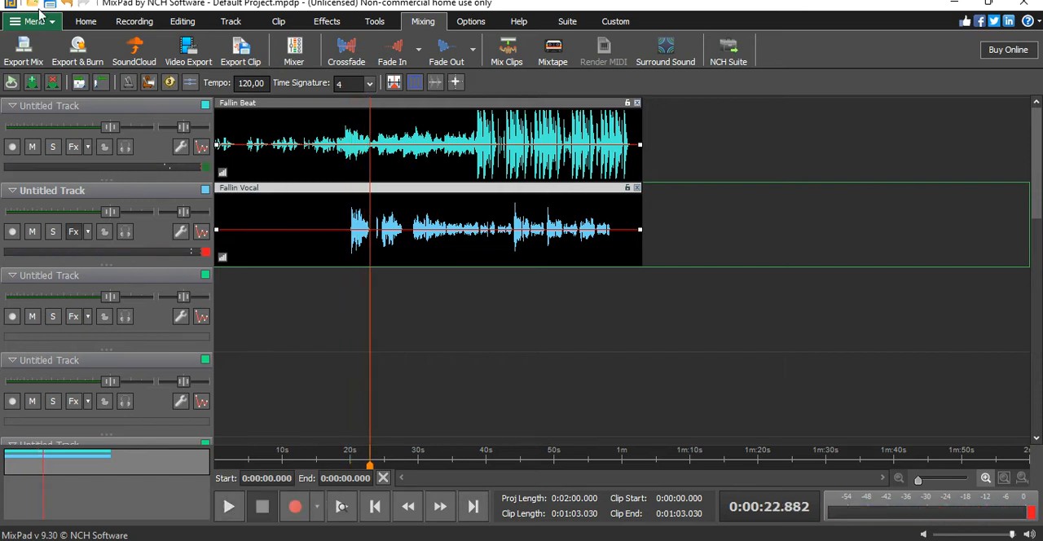
- Add a Visual EQ effect to the vocal track alongside the Parametric EQ
click(73, 233)
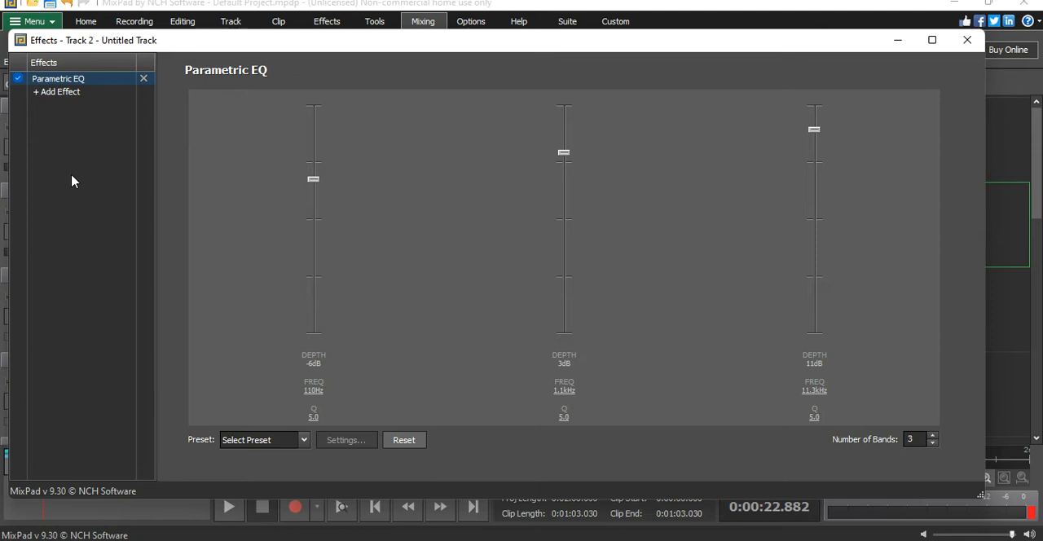
click(70, 91)
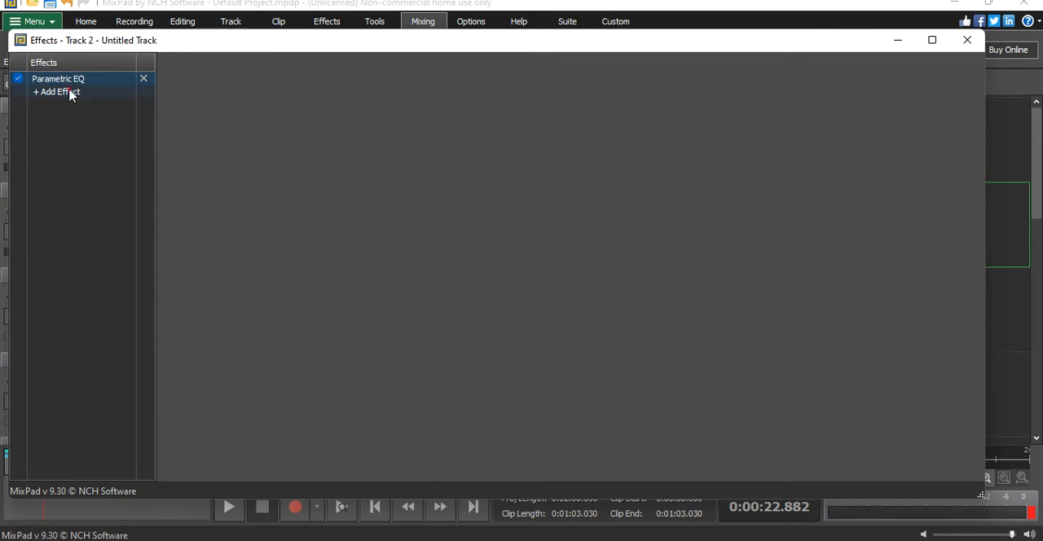
mouse_move(103, 125)
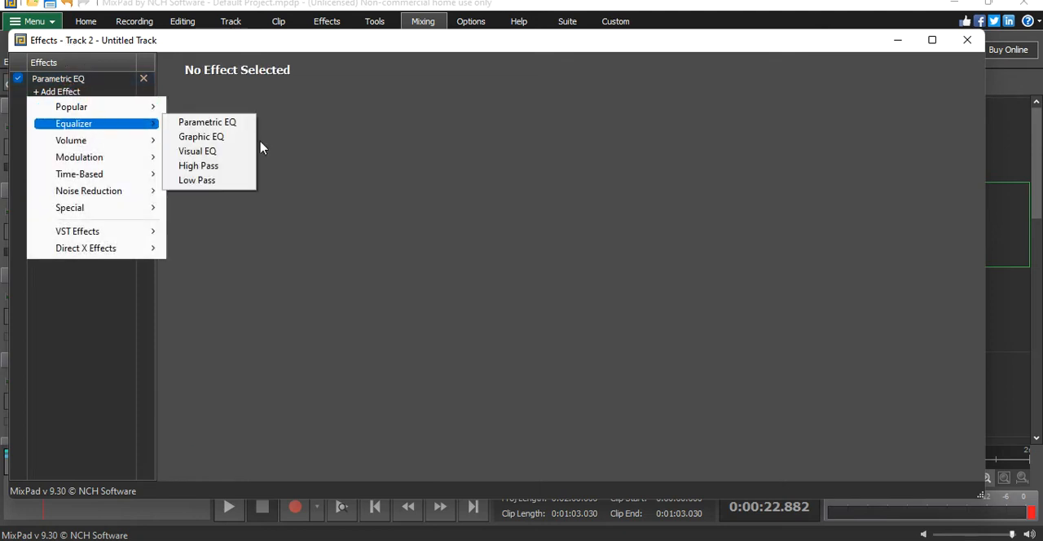
click(216, 152)
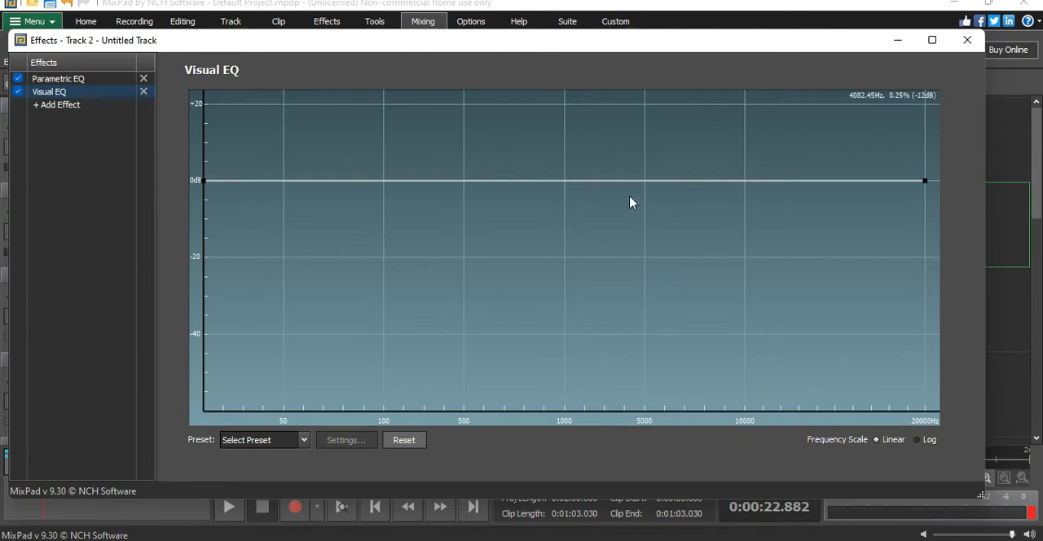
- Shape the Visual EQ highs with a narrow -8 dB notch near 5 kHz, a -3 dB dip near 11 kHz and a boost around 17–18 kHz
mouse_move(645, 181)
mouse_down()
mouse_move(654, 190)
mouse_move(645, 220)
mouse_move(668, 193)
mouse_move(647, 184)
mouse_move(652, 214)
mouse_move(638, 197)
mouse_move(663, 181)
mouse_move(673, 191)
mouse_move(656, 187)
mouse_move(643, 201)
mouse_move(657, 192)
mouse_move(651, 211)
mouse_up()
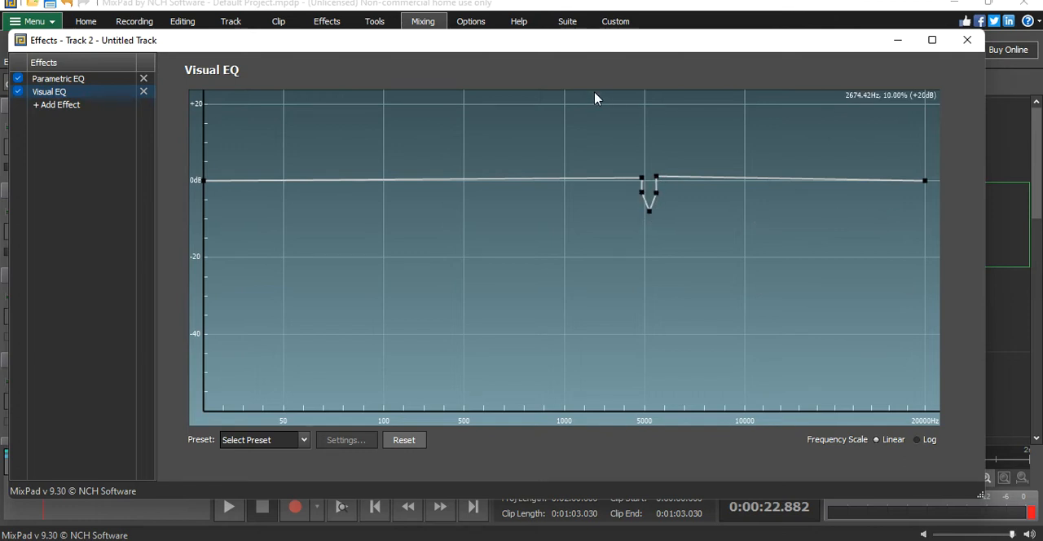
drag(857, 181, 868, 155)
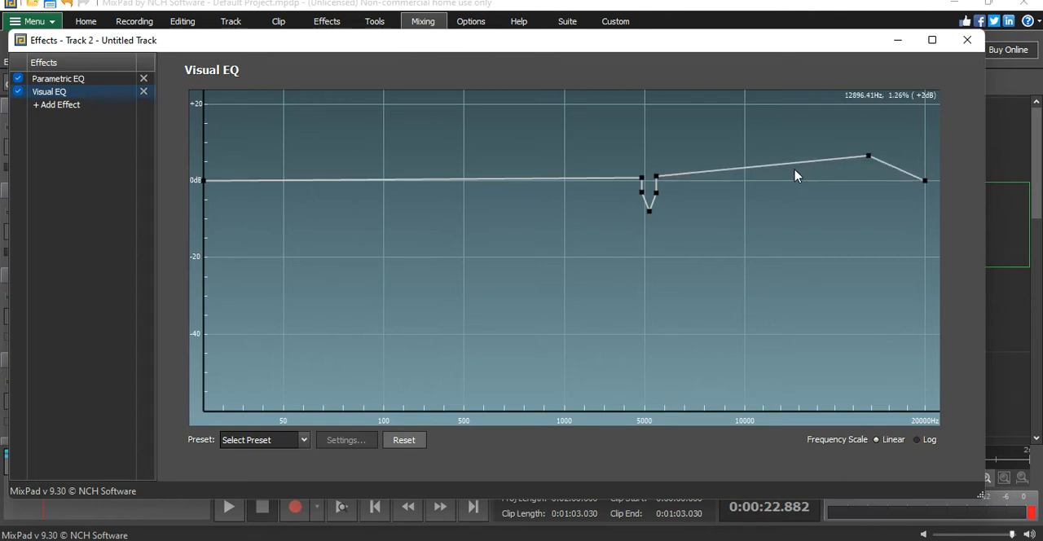
drag(792, 174, 739, 181)
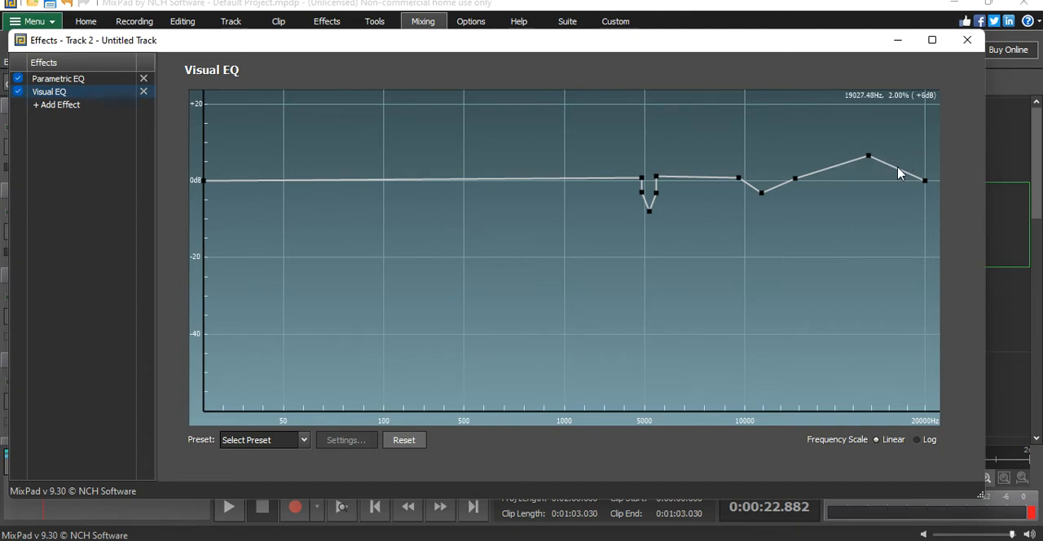
drag(894, 168, 892, 154)
- Cut all frequencies below 50 Hz to the minimum level on the Visual EQ curve
click(284, 177)
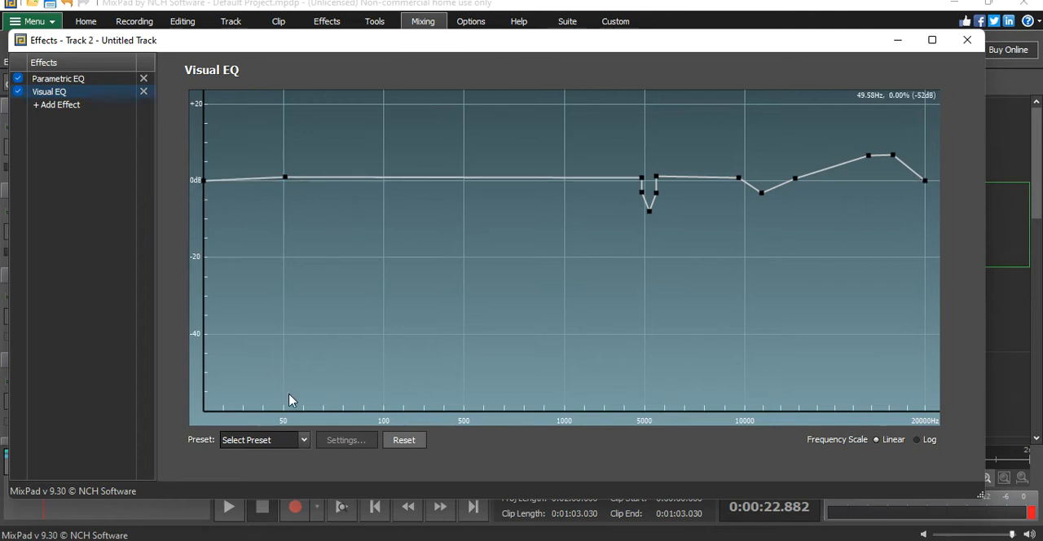
drag(216, 181, 296, 427)
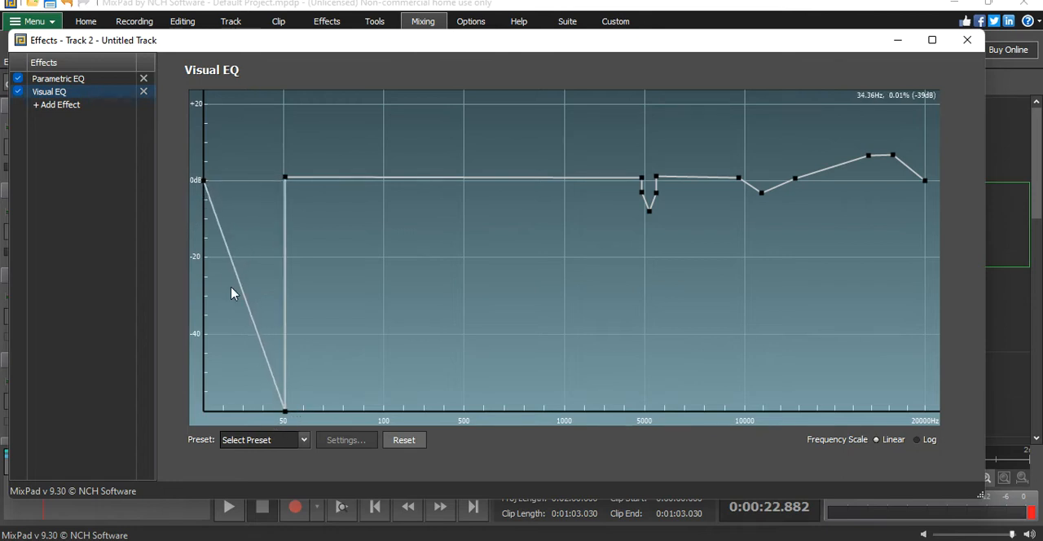
drag(204, 181, 203, 428)
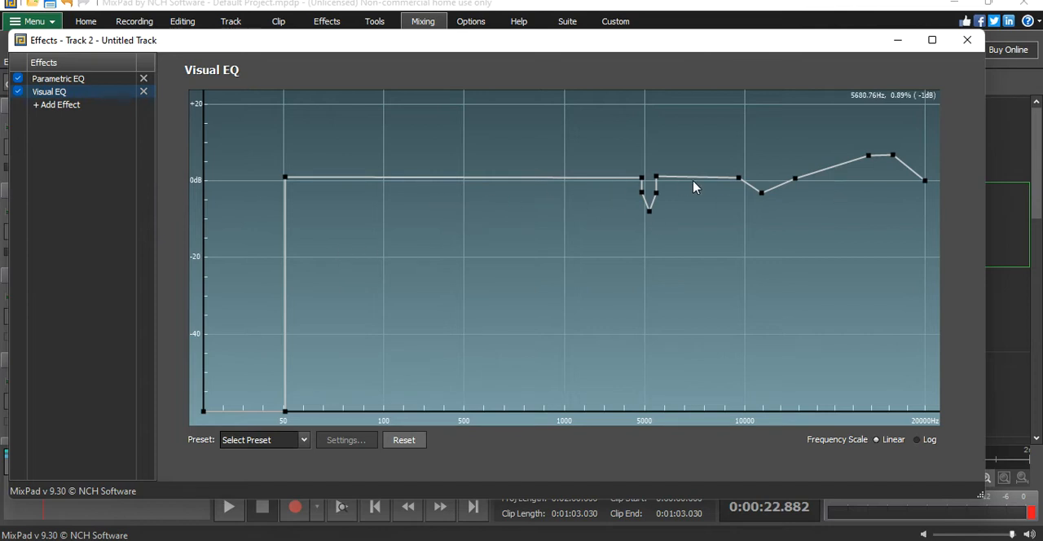
- Boost the Visual EQ curve by about 7 dB around 7–8 kHz and by about 3 dB just above 1 kHz
drag(705, 179, 711, 153)
click(689, 159)
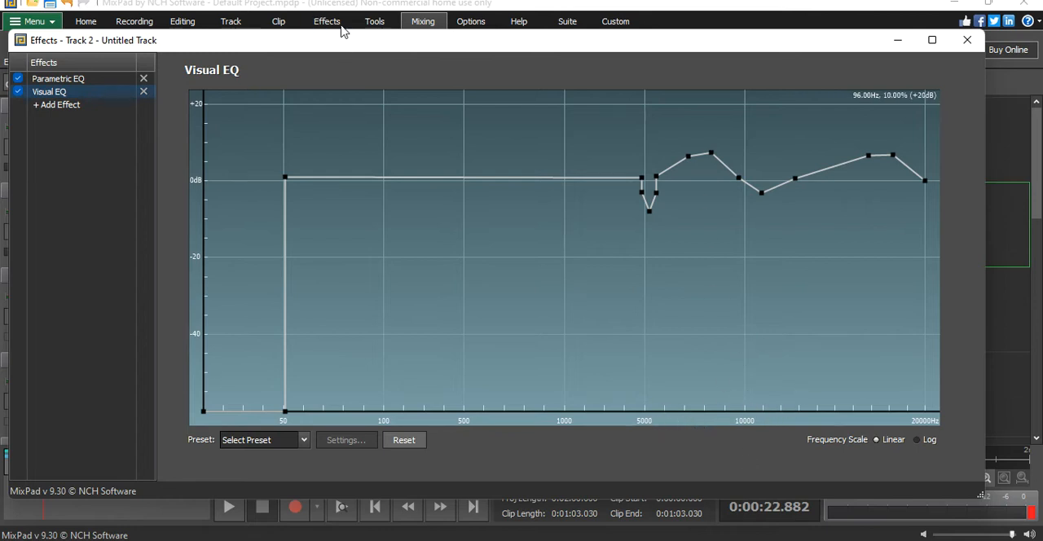
drag(569, 176, 573, 164)
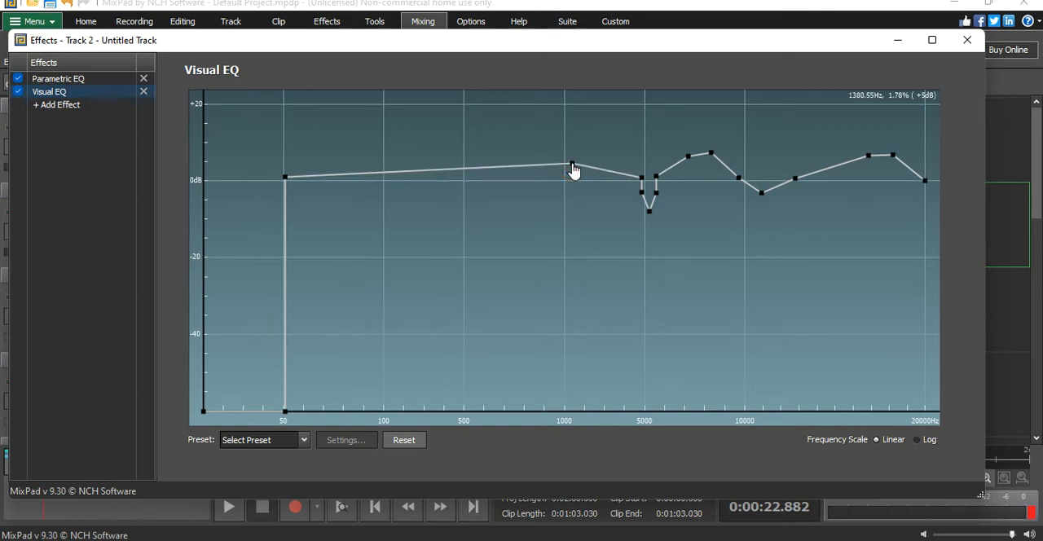
drag(506, 174, 503, 179)
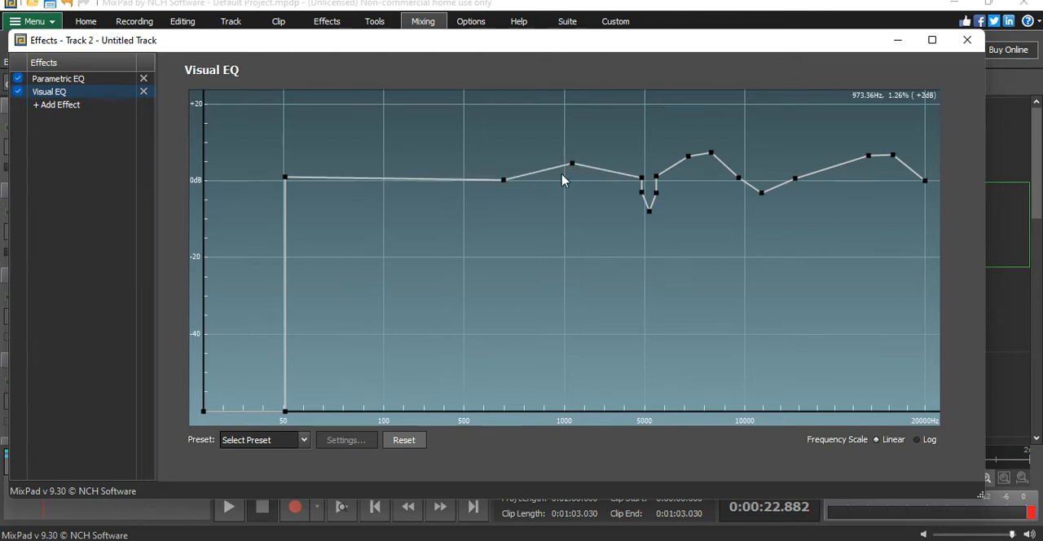
drag(573, 165, 573, 169)
- Shape the Visual EQ lows with a boost of about 6 dB near 80 Hz and a dip of about -6 dB just above 100 Hz
drag(339, 179, 390, 257)
drag(372, 215, 379, 183)
drag(427, 226, 406, 175)
drag(390, 263, 391, 205)
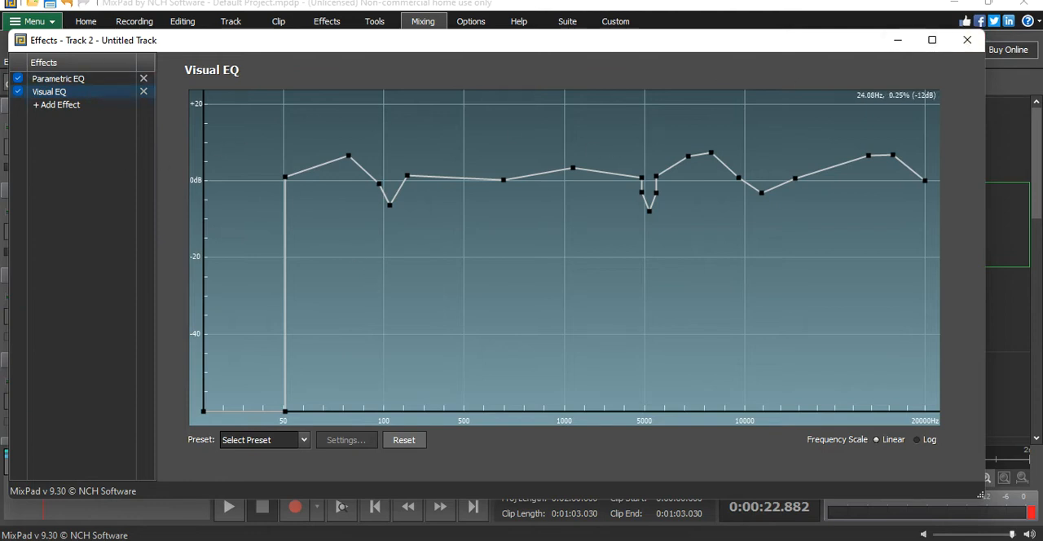
- Compare playback of the vocal with both EQ effects enabled and disabled, leaving both enabled at the end
click(229, 506)
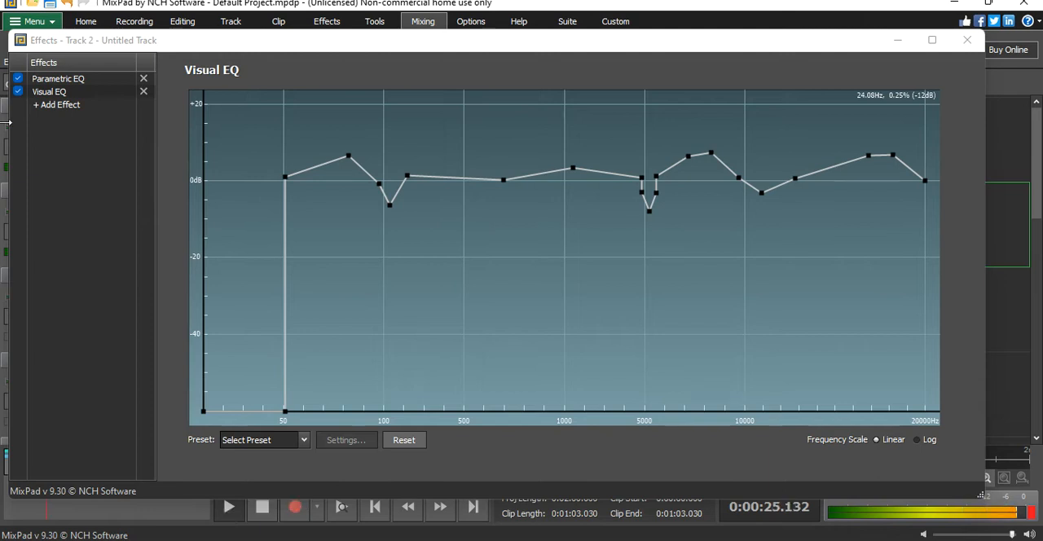
click(262, 506)
click(16, 92)
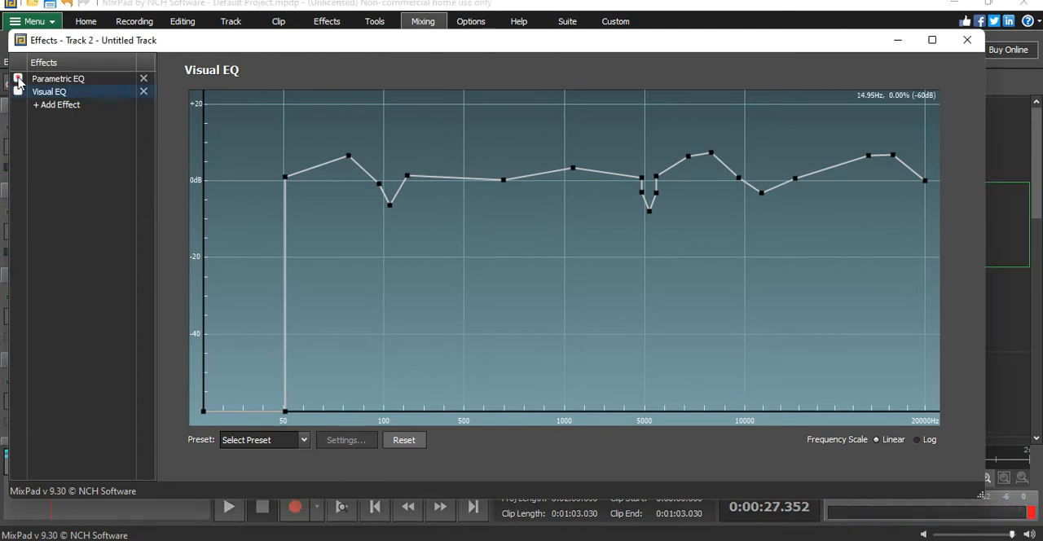
click(229, 509)
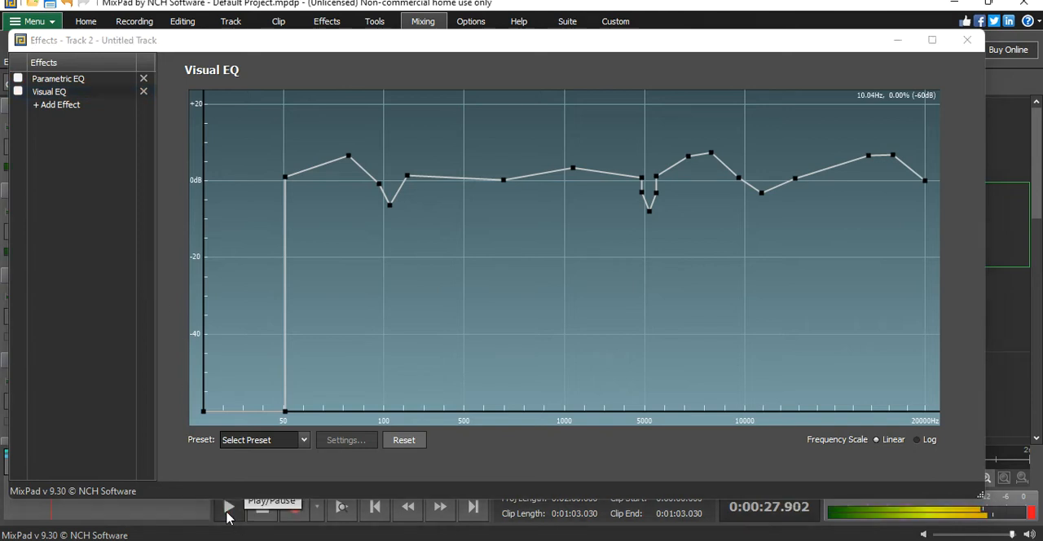
click(19, 83)
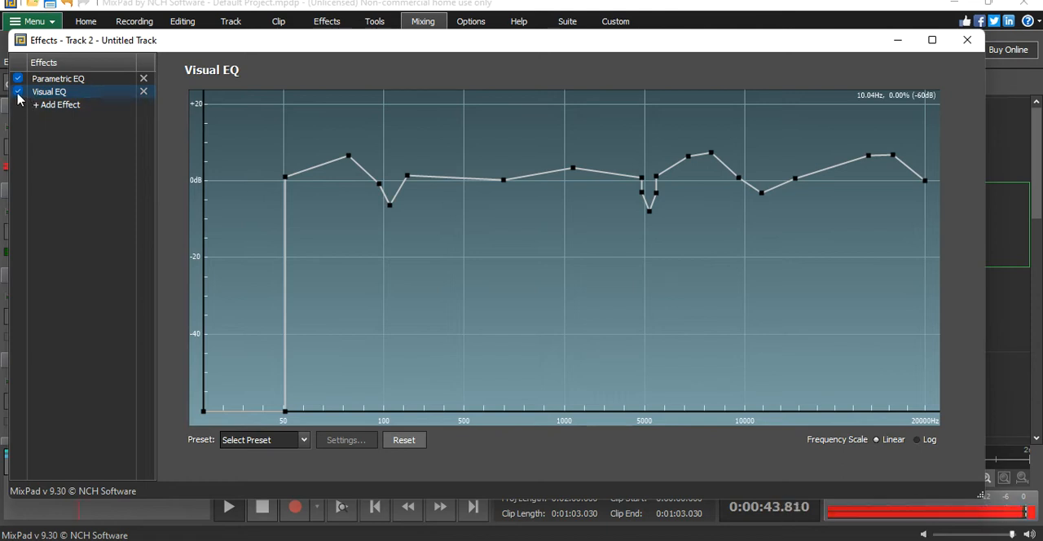
click(262, 508)
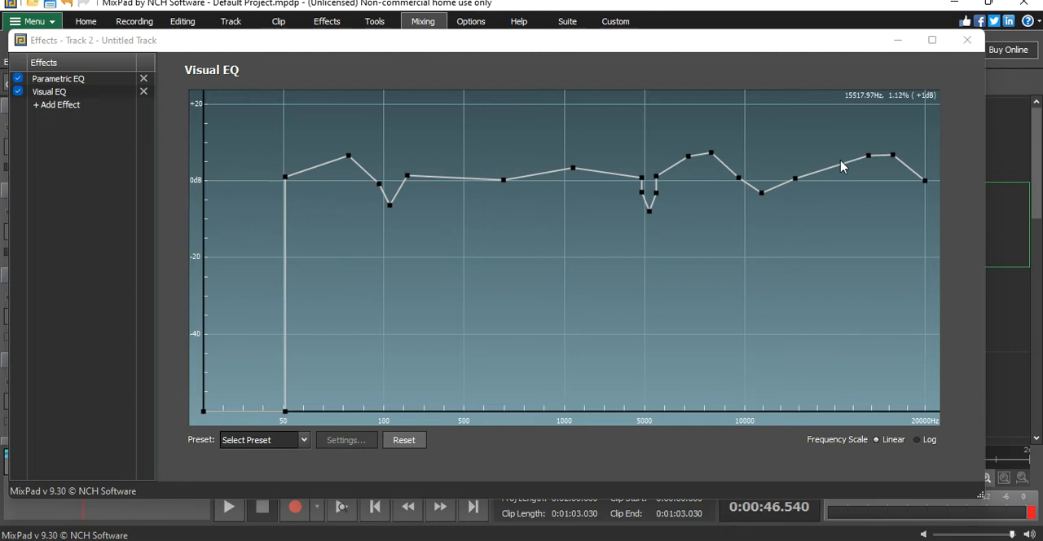
- Add a boost of about 8 dB at 14.4 kHz on the Visual EQ curve and narrow the dip near 11 kHz
drag(843, 168, 824, 153)
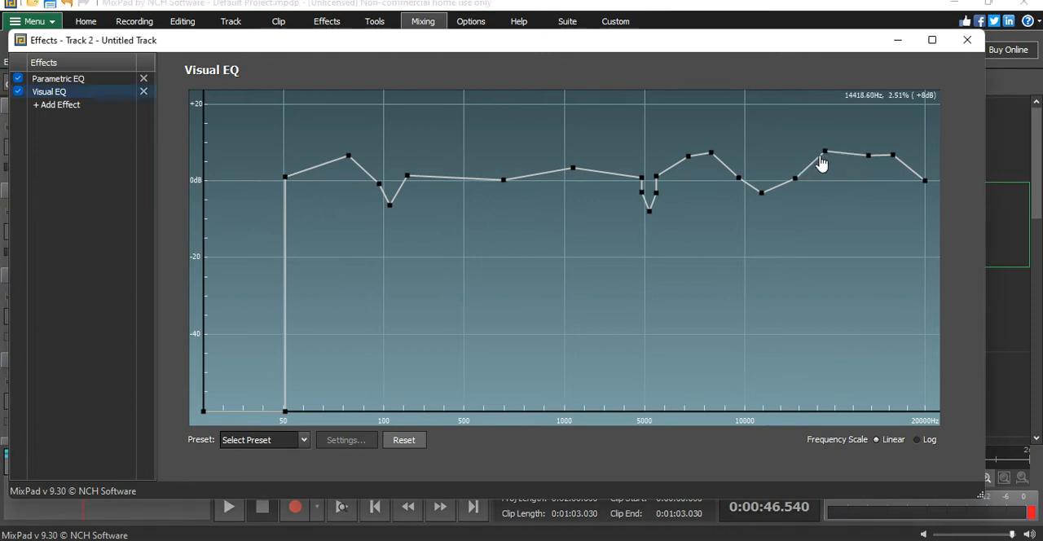
drag(795, 183, 776, 181)
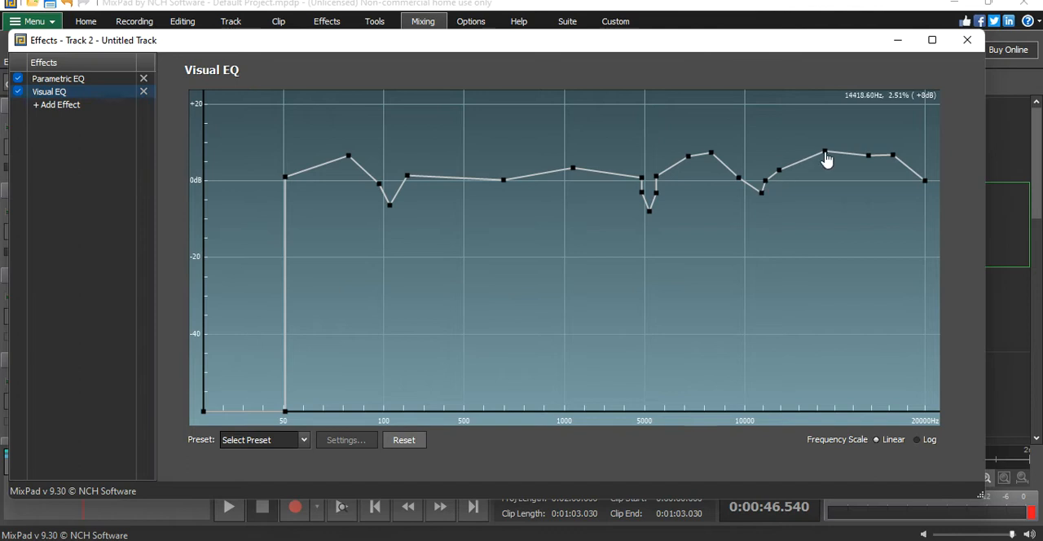
- Raise the Visual EQ highs into a broad boost peaking at about 13 dB near 16.5 kHz
drag(824, 153, 898, 145)
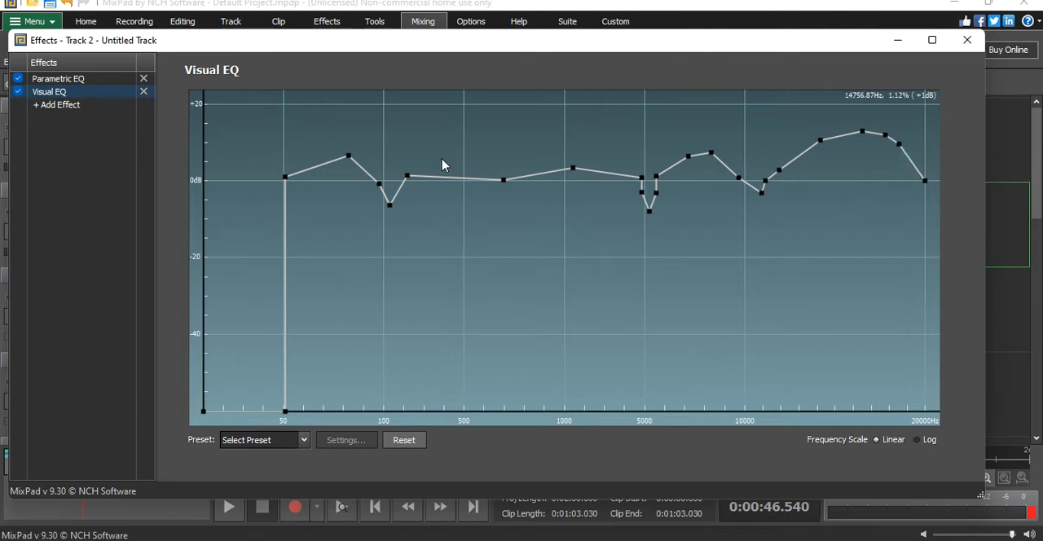
- Add the GComp VST compressor to the vocal track and set its threshold to -29 dB and ratio to 1.9:1
click(54, 105)
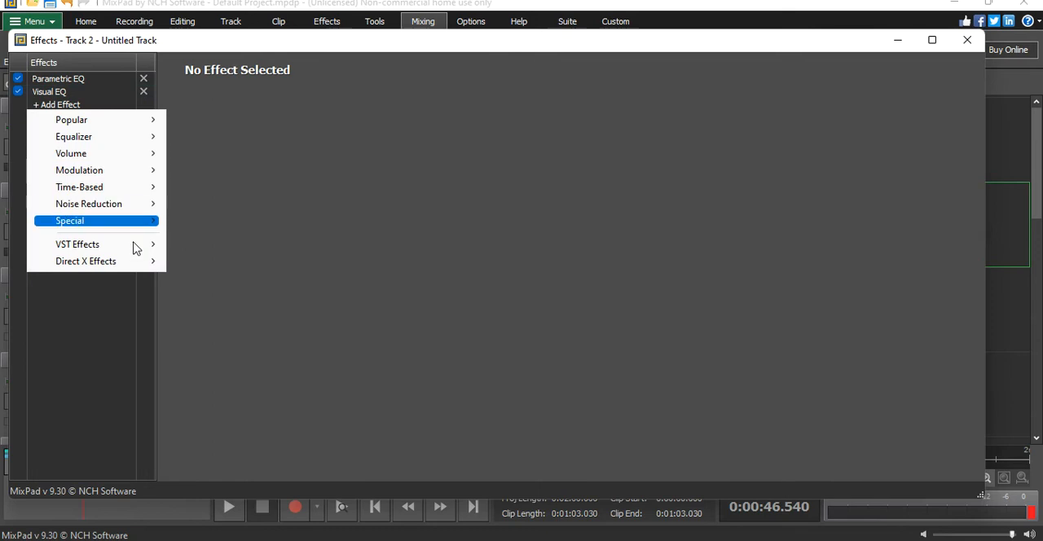
mouse_move(114, 249)
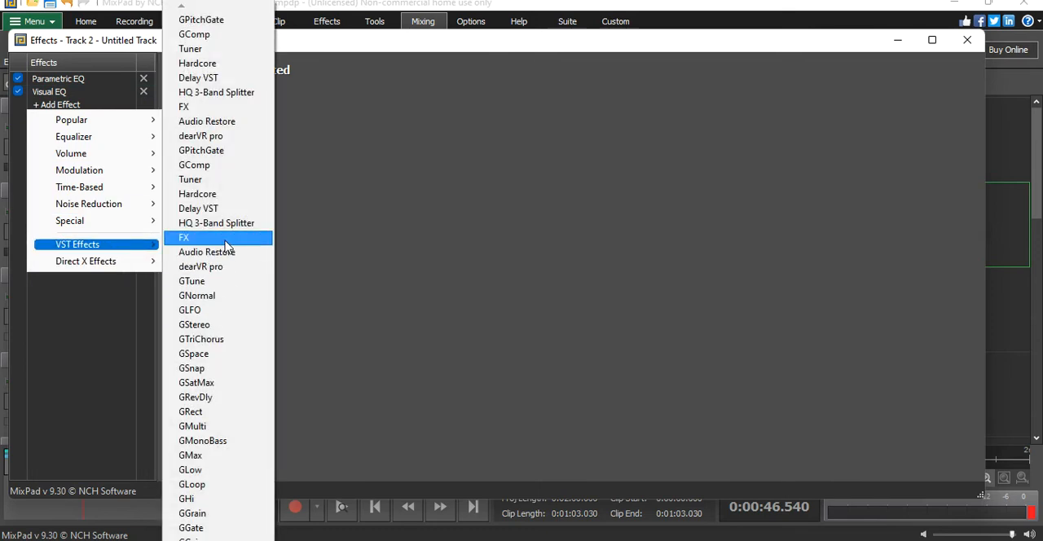
click(198, 166)
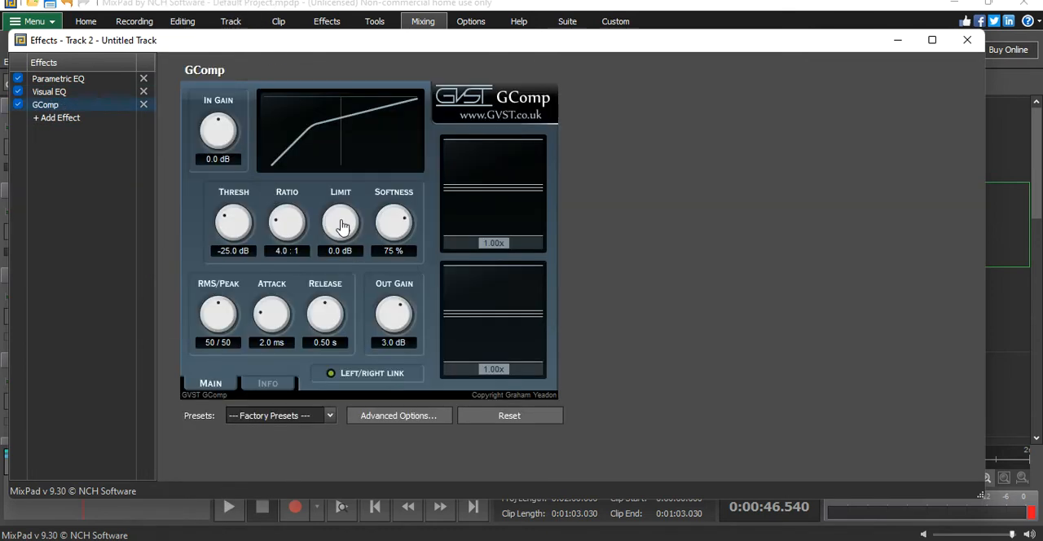
drag(220, 233, 241, 255)
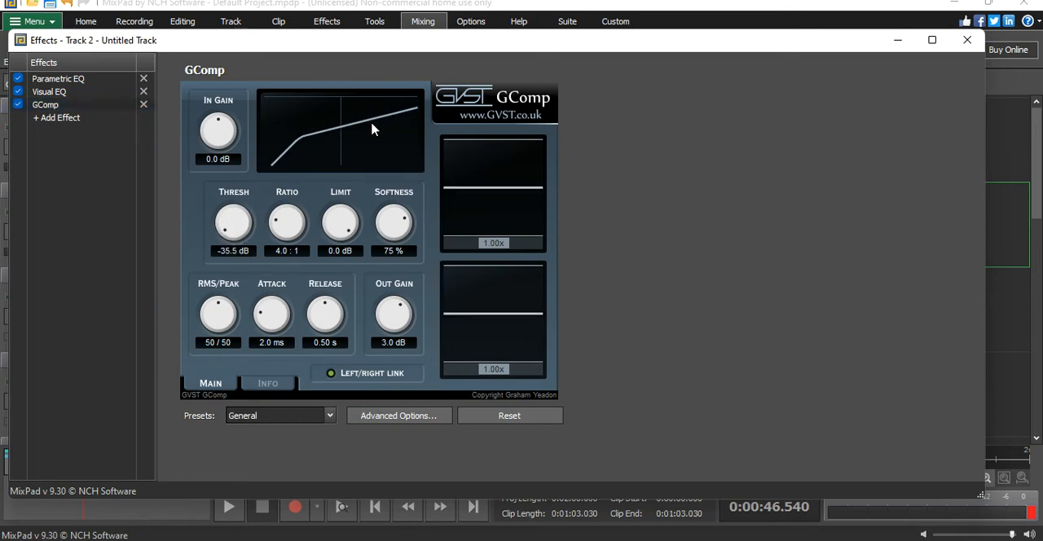
click(228, 506)
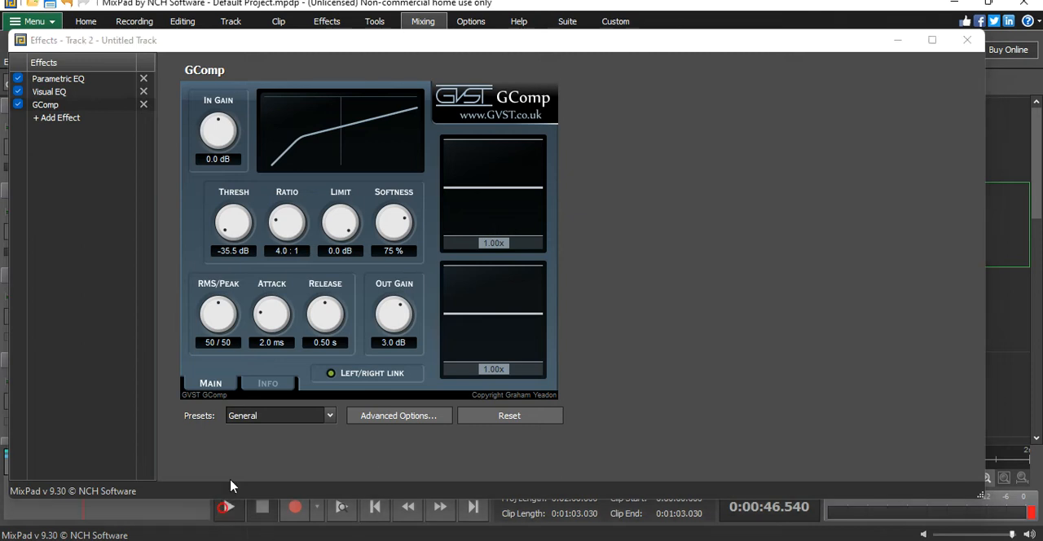
drag(232, 235, 275, 252)
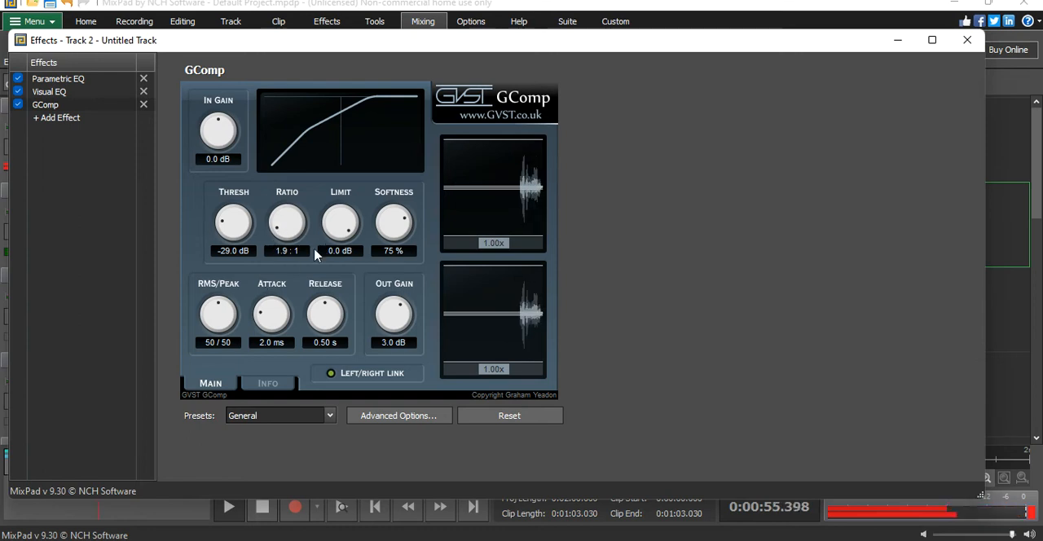
- Set GComp's attack to 2.5 ms, release to 0.74 s and output gain to 5.9 dB, and close the effects window
drag(263, 317, 312, 321)
click(262, 507)
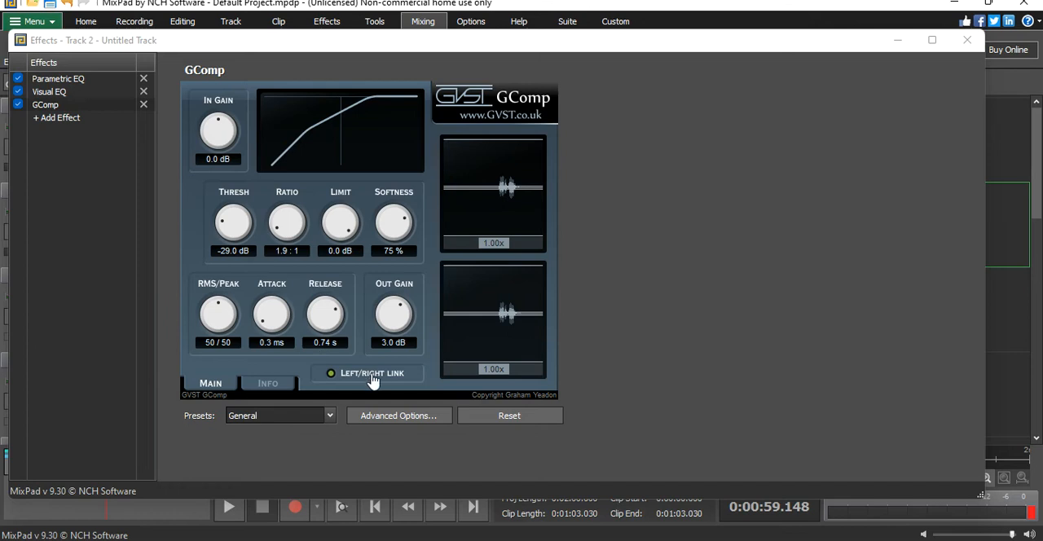
click(267, 320)
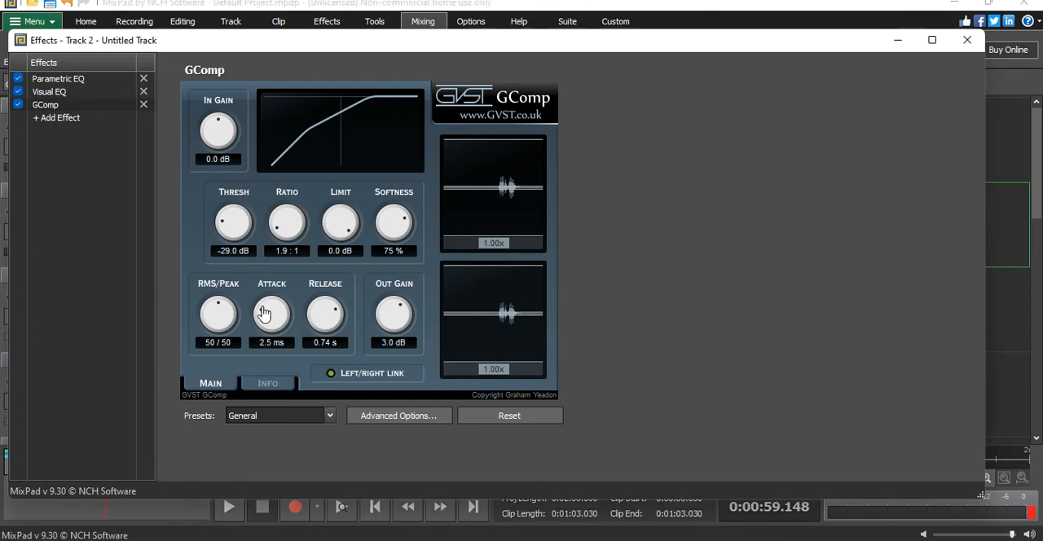
drag(381, 323, 381, 315)
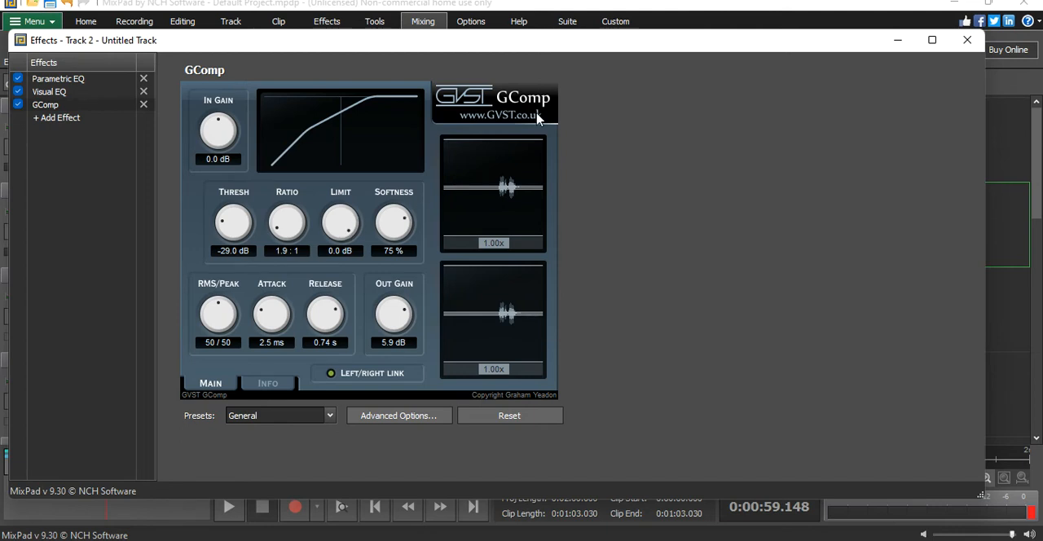
click(967, 40)
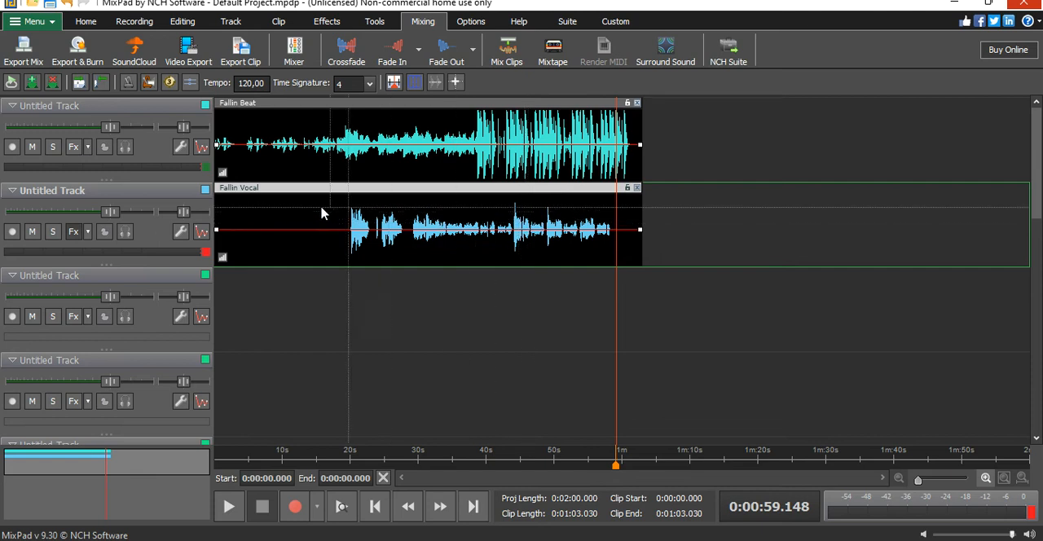
- Listen to the mix with the vocal effects on, from about 19.9 s where the vocal comes in
click(73, 232)
click(231, 512)
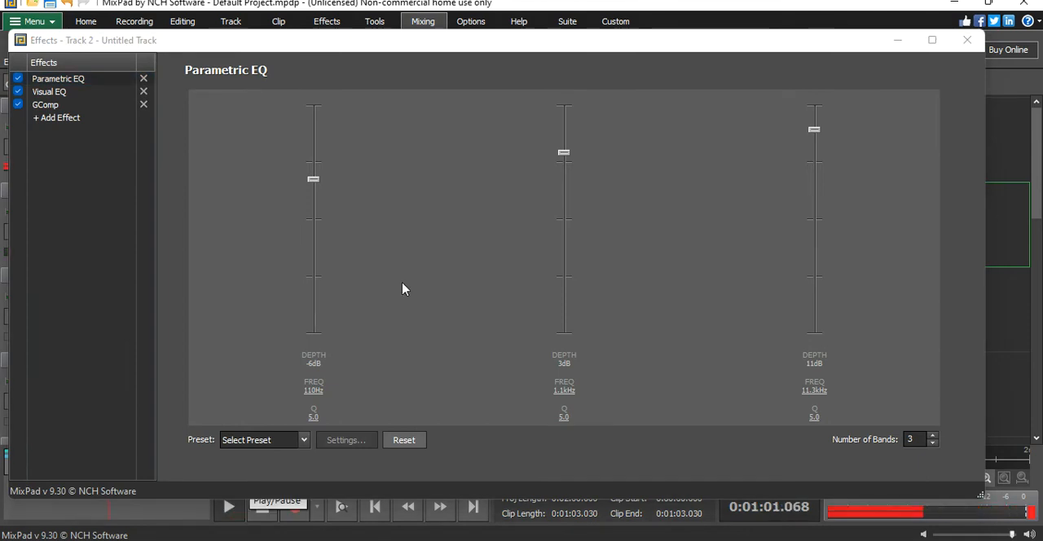
click(967, 40)
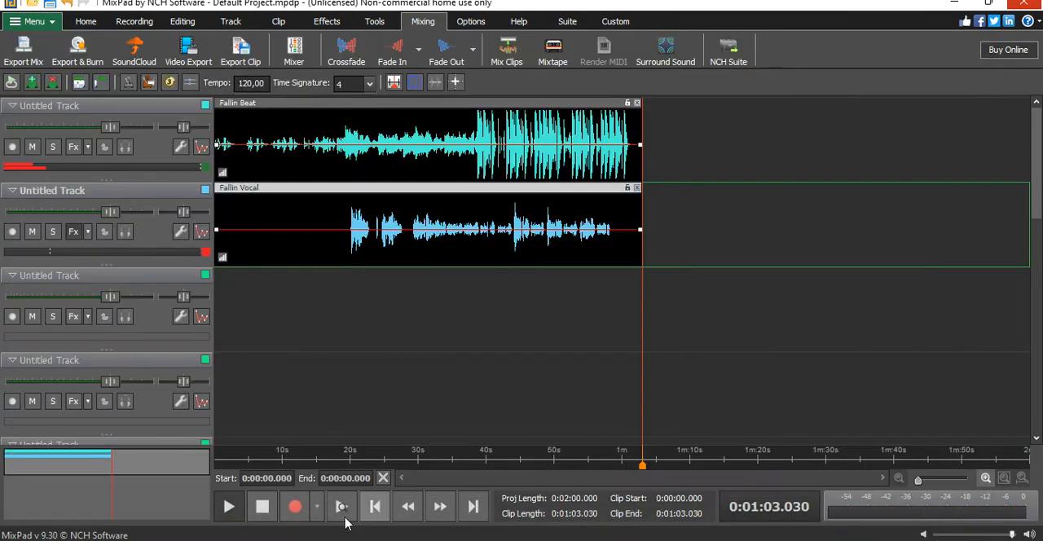
click(348, 462)
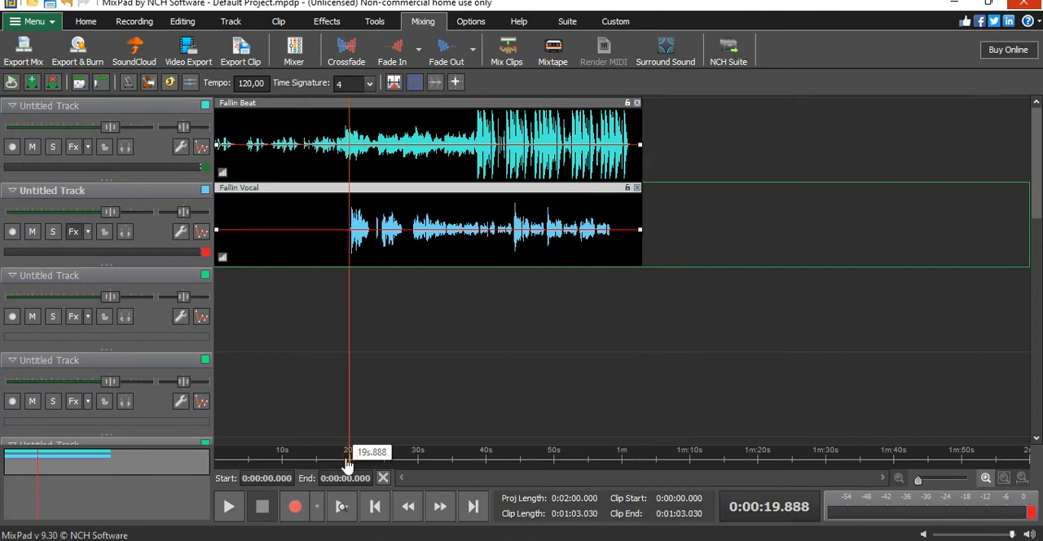
click(230, 506)
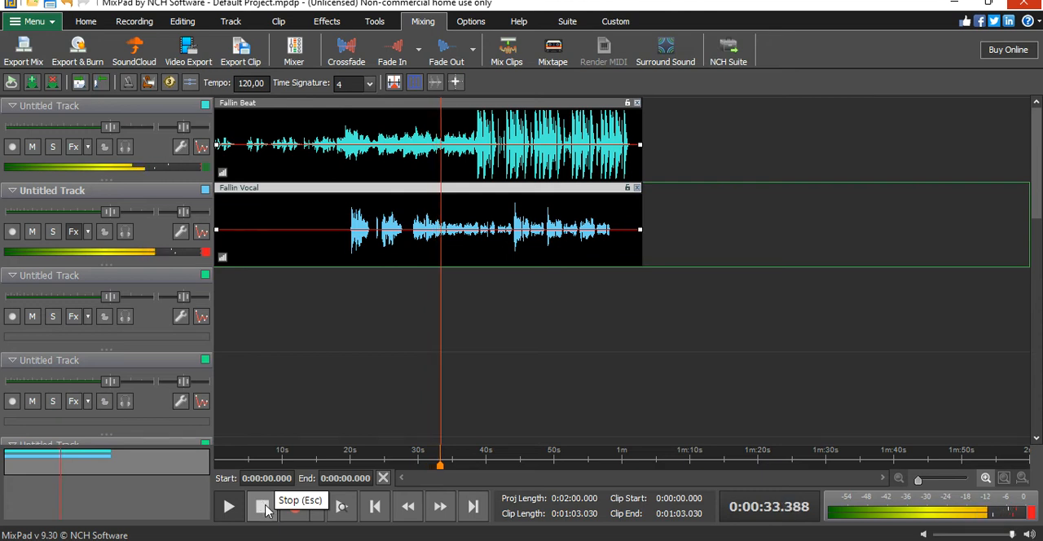
click(263, 507)
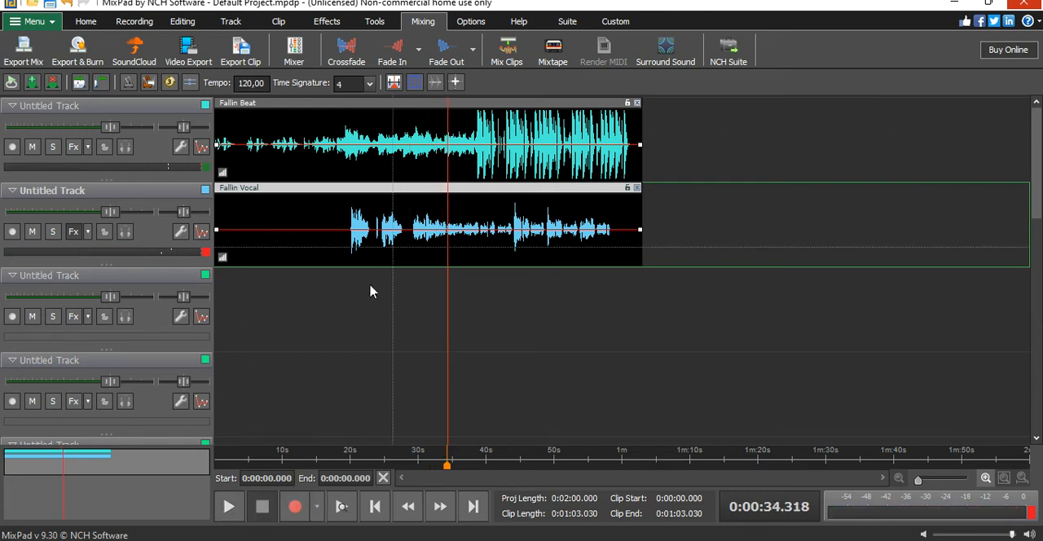
- Cue playback at about 19.2 s and add the built-in Compressor effect to the vocal track after GComp
click(329, 460)
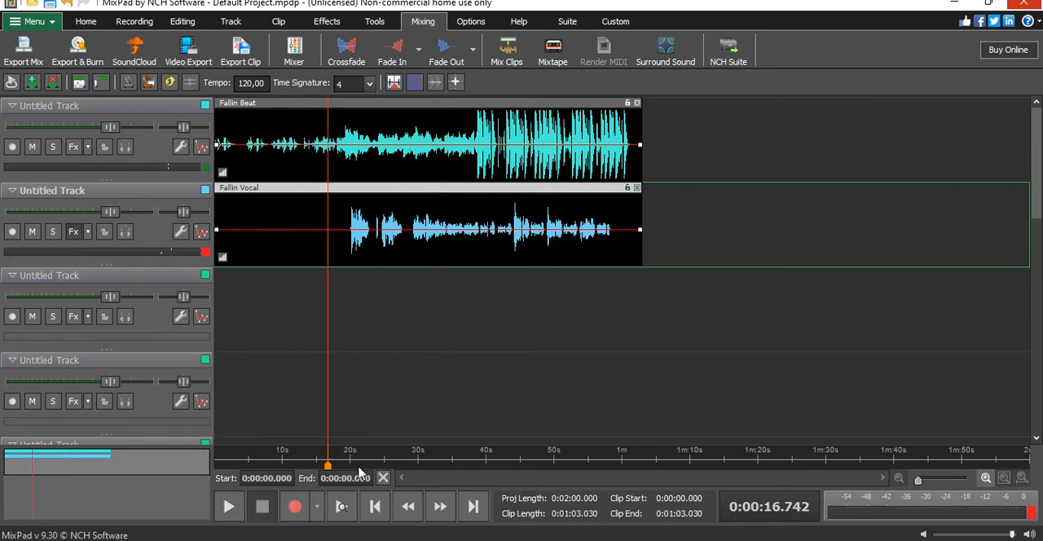
click(344, 463)
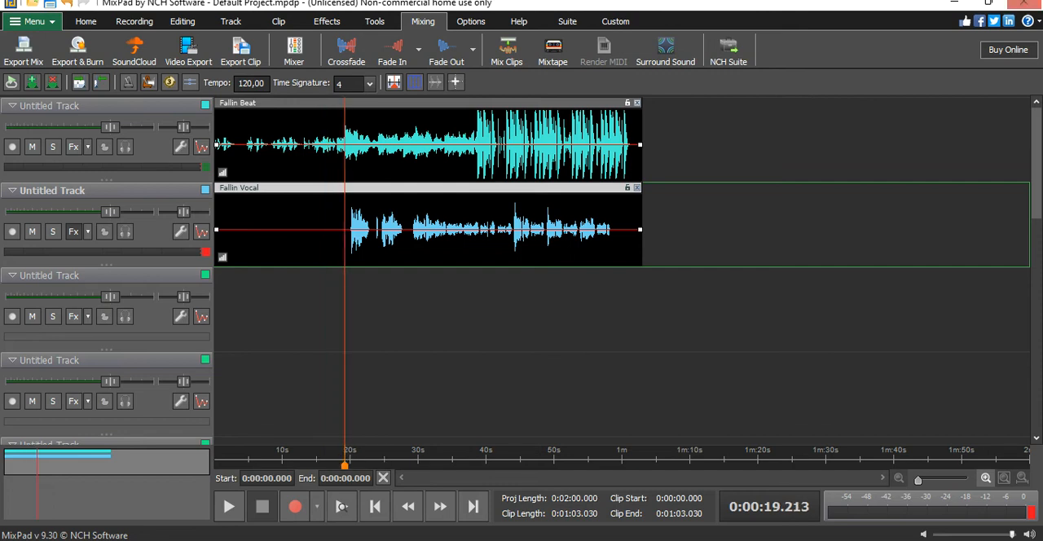
click(72, 233)
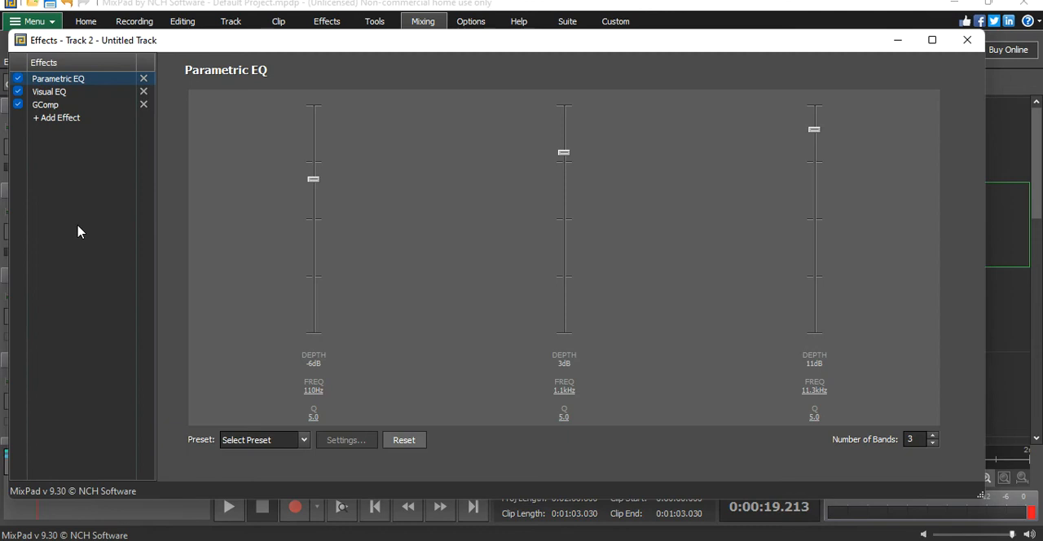
click(55, 119)
mouse_move(77, 151)
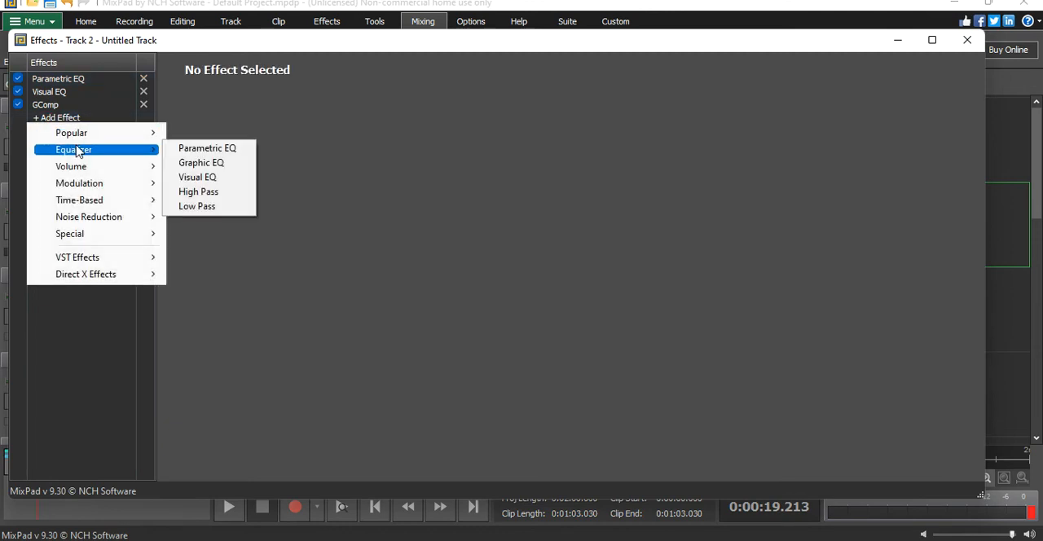
mouse_move(97, 135)
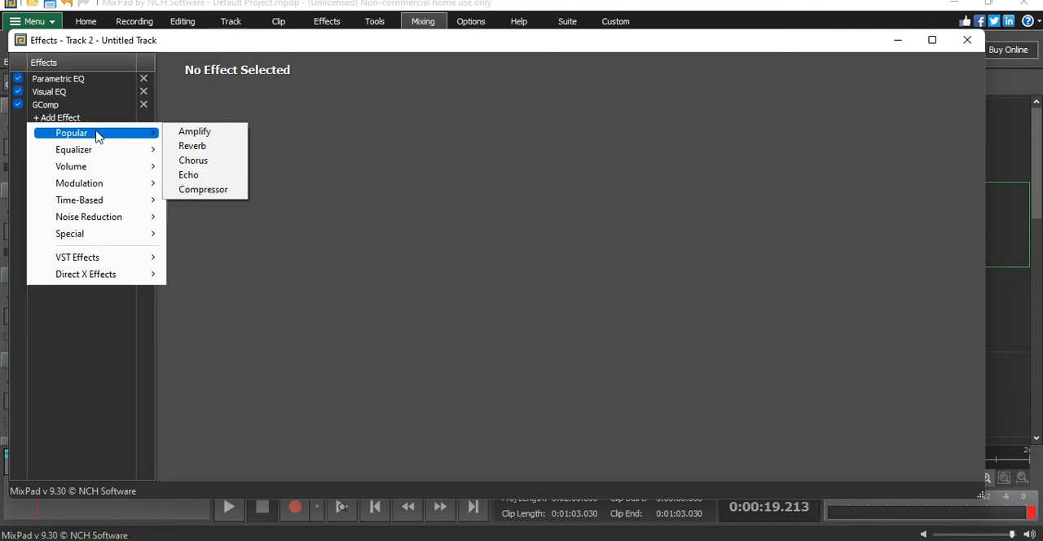
mouse_move(160, 185)
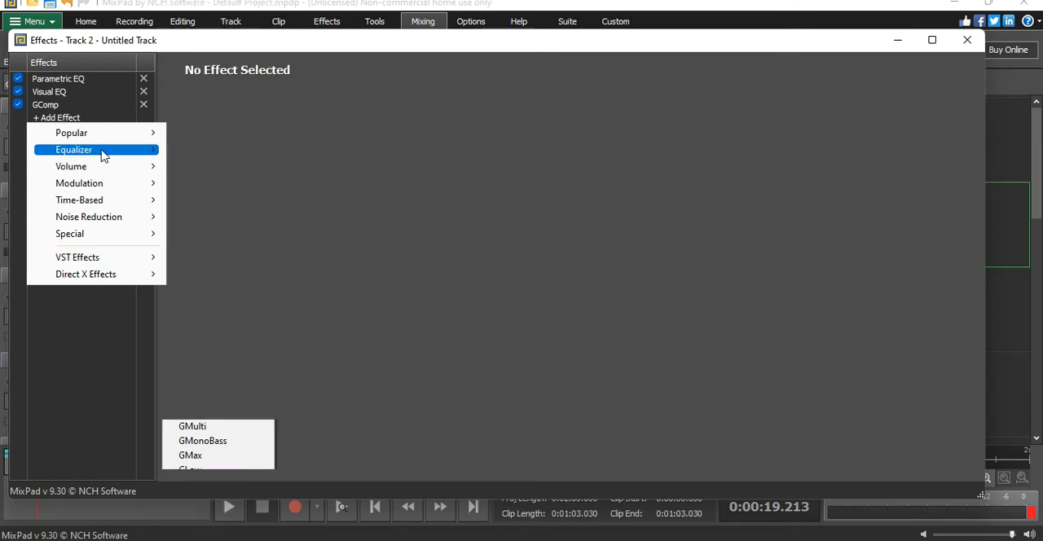
mouse_move(110, 167)
click(213, 180)
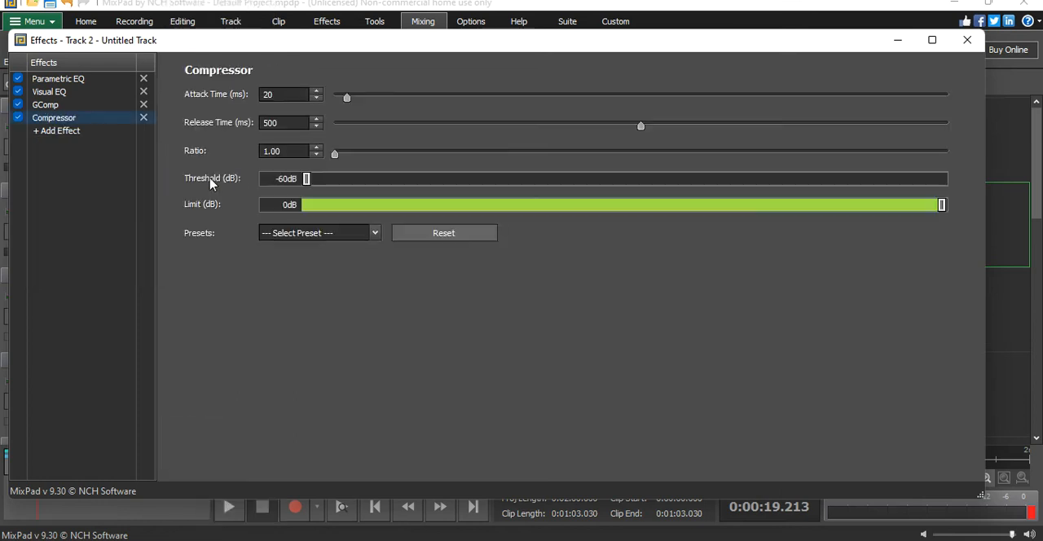
- Apply the General Voice Level preset to the Compressor and set its release time to 550 ms
drag(313, 187, 328, 189)
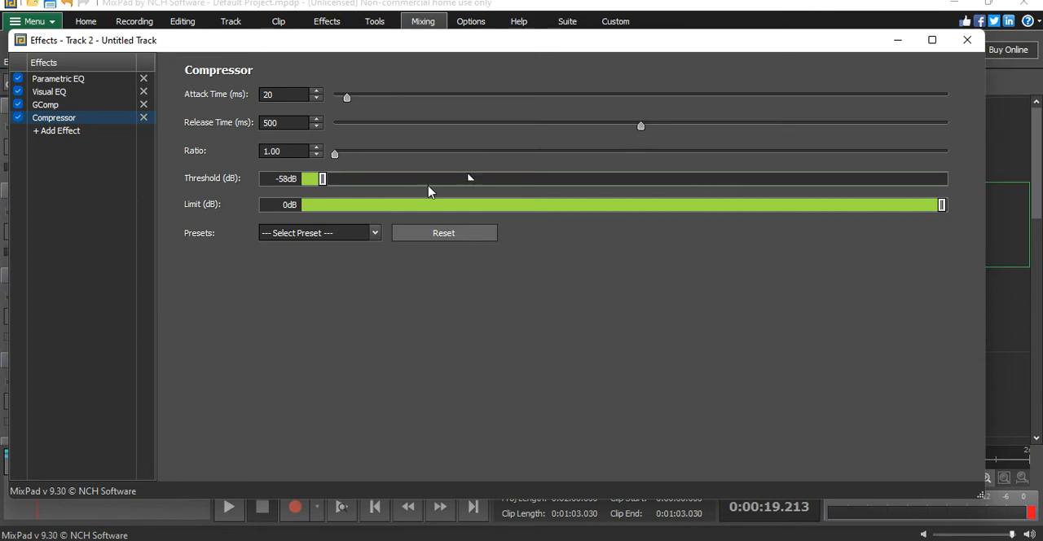
click(330, 233)
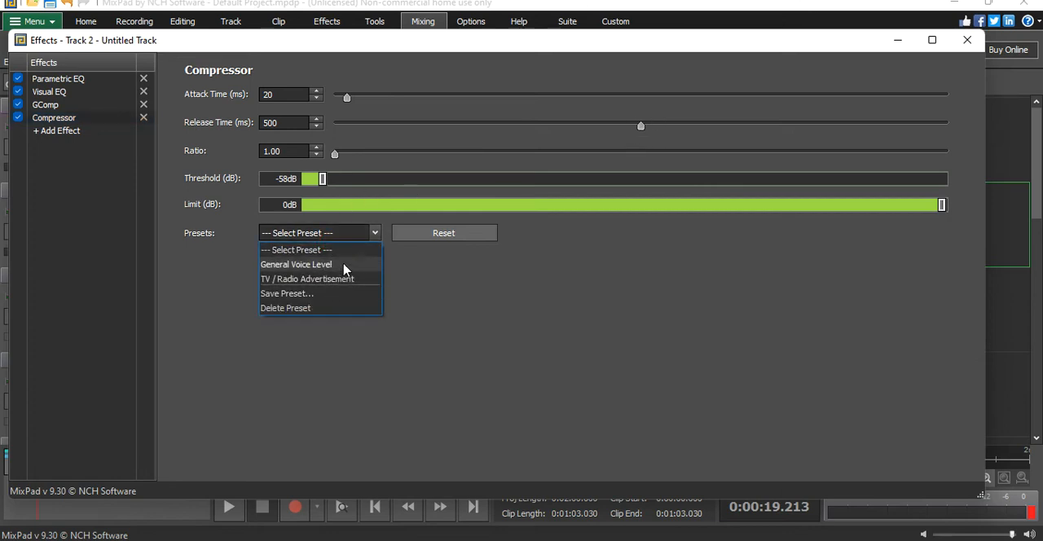
click(342, 265)
drag(637, 127, 672, 125)
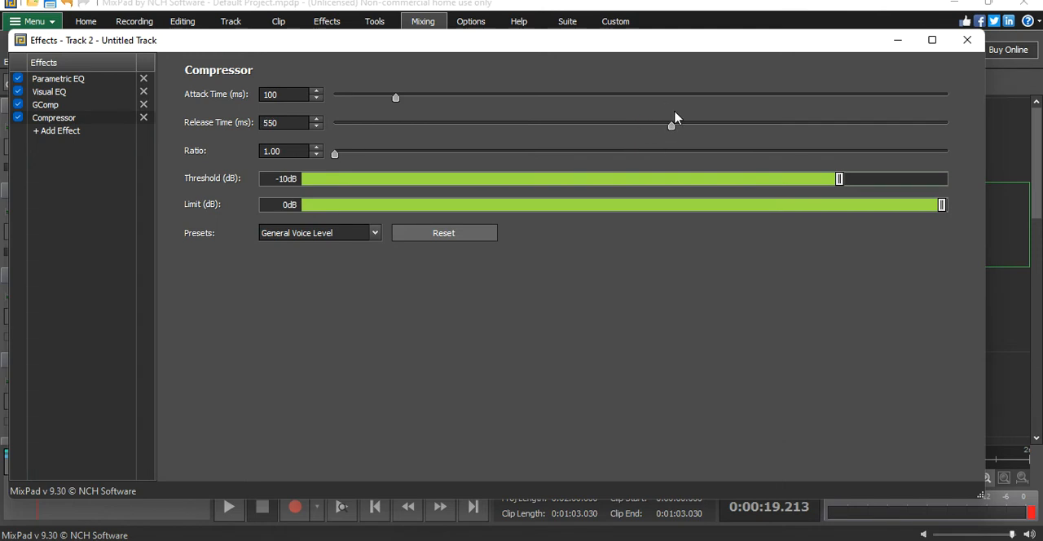
- Compare playback with all four vocal effects enabled and disabled, leaving them all enabled and stopping playback at the end
click(229, 506)
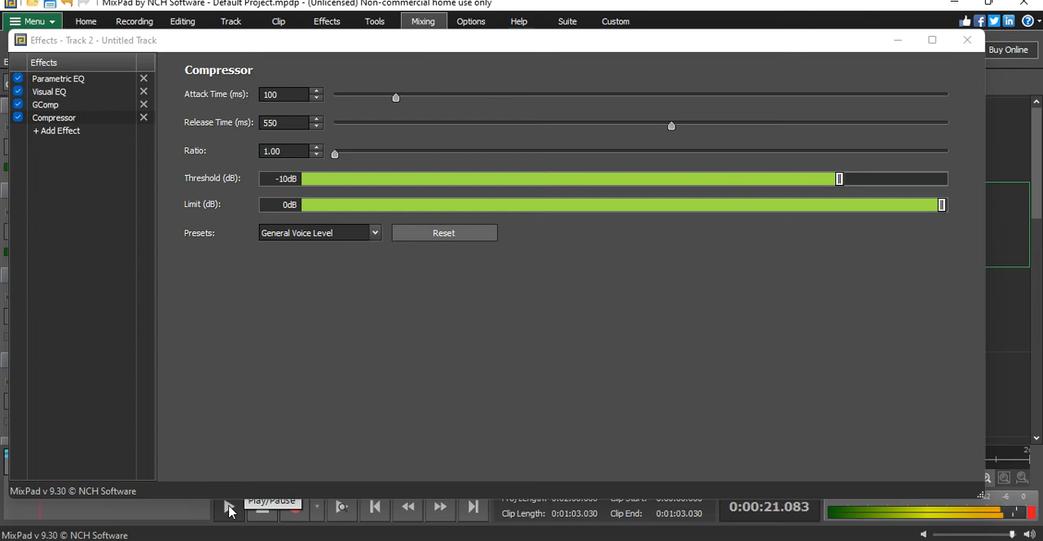
click(262, 506)
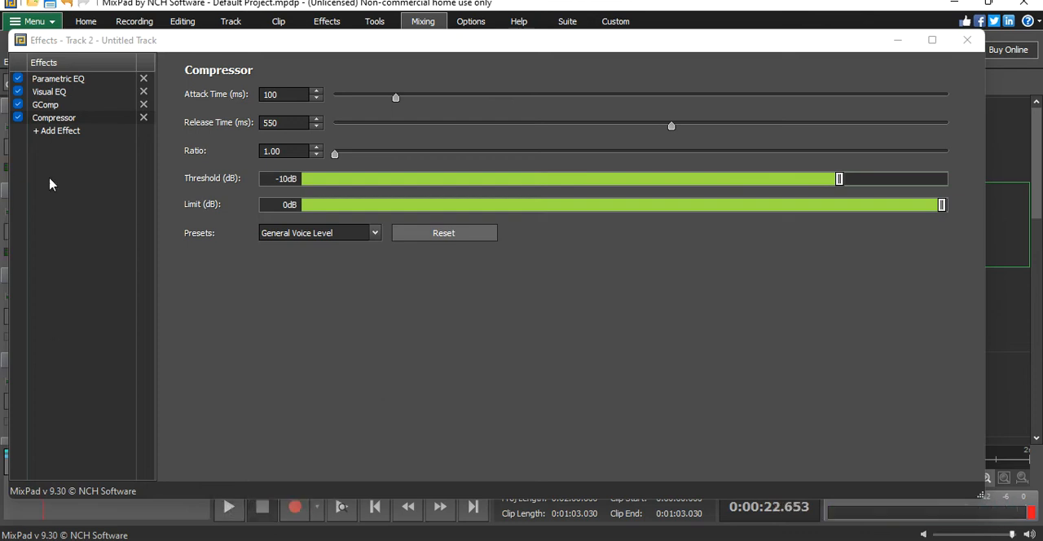
click(17, 104)
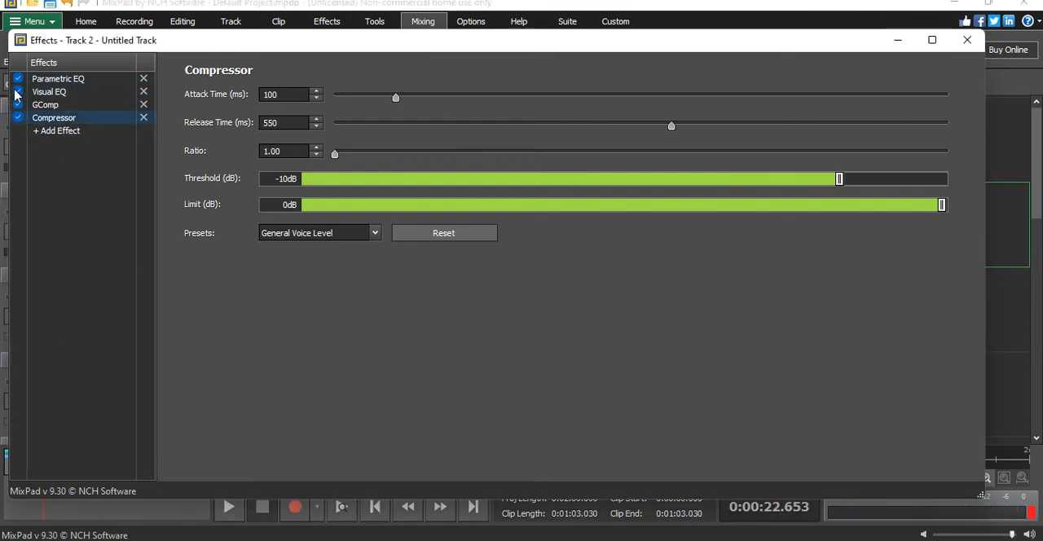
click(18, 91)
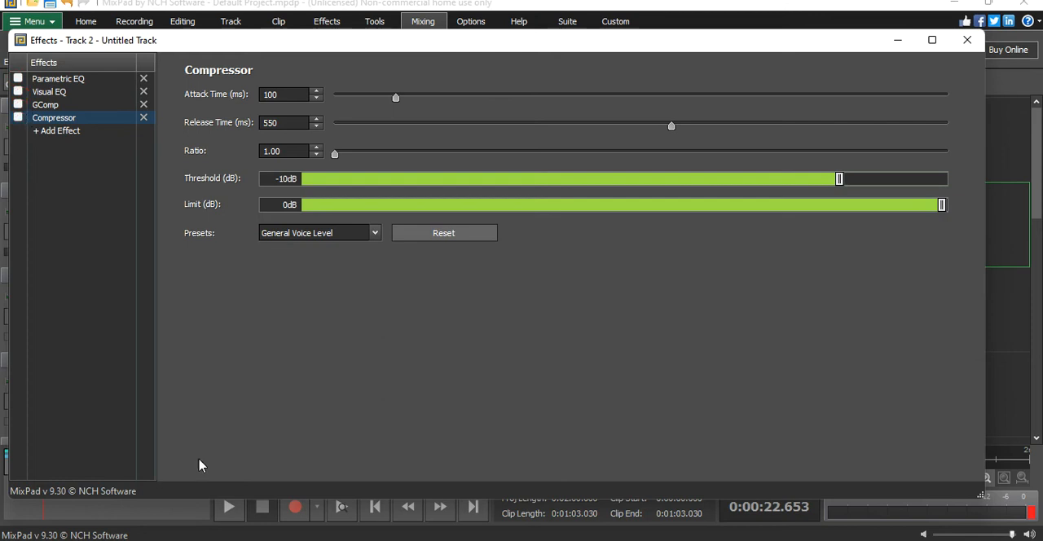
click(229, 507)
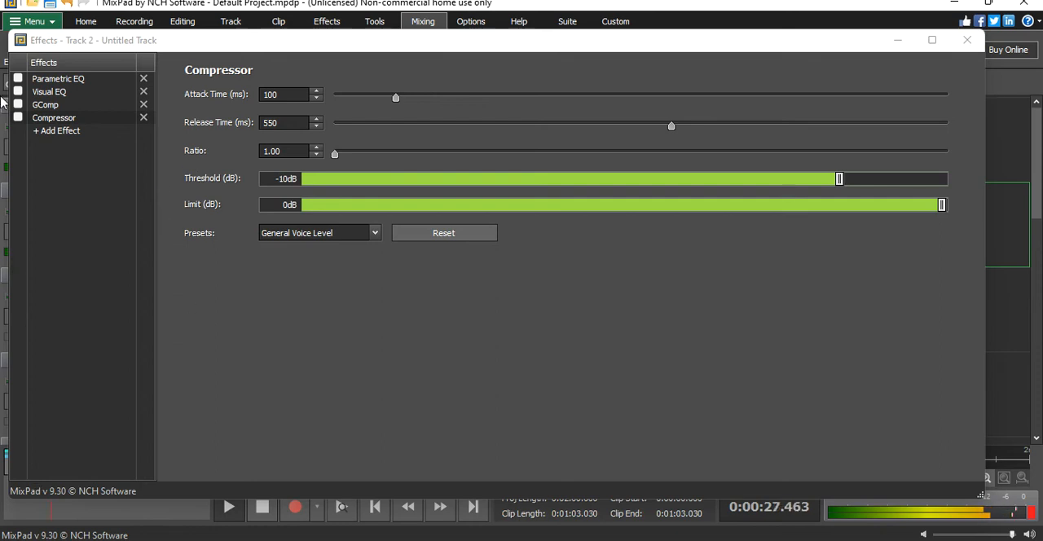
click(18, 104)
click(19, 79)
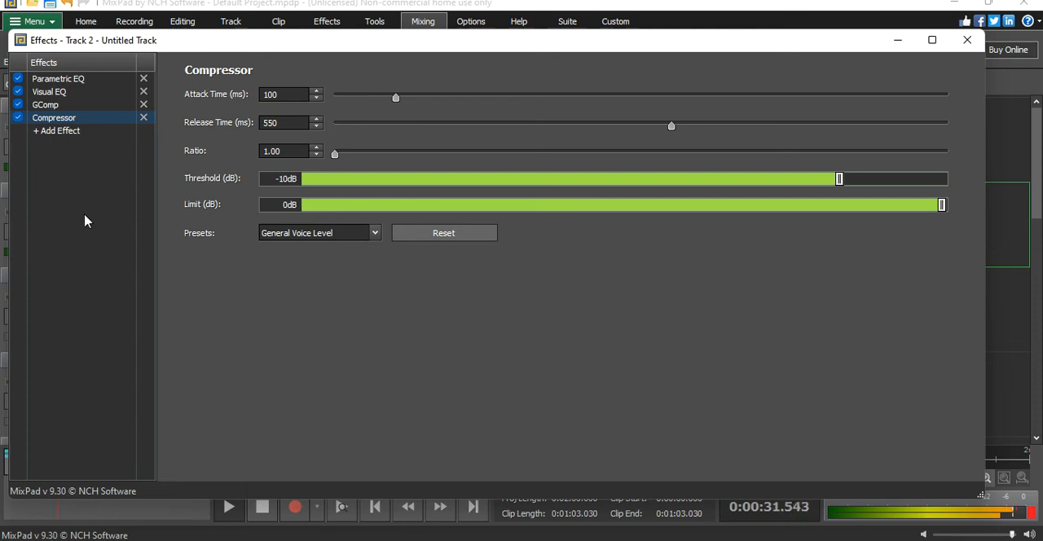
click(967, 40)
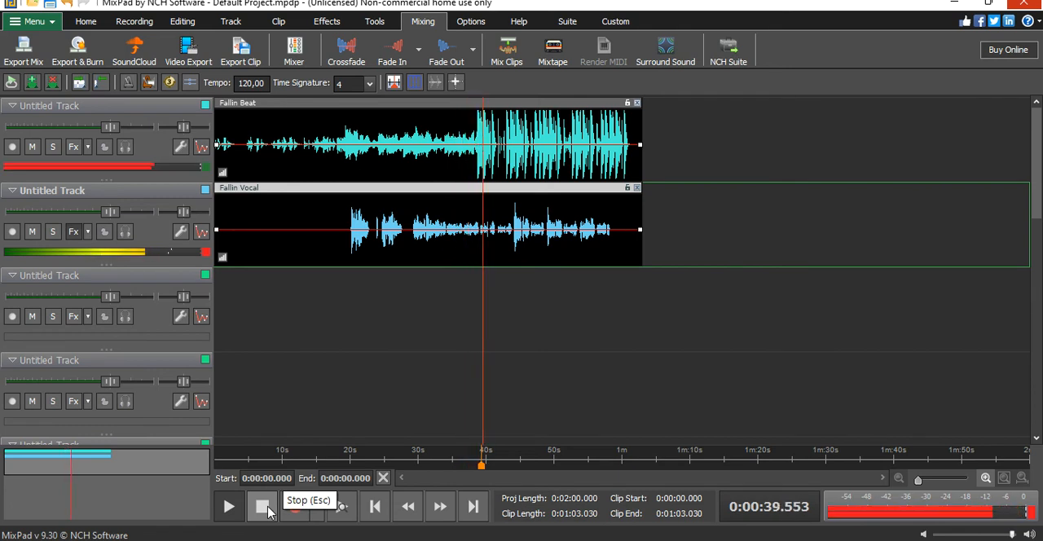
click(265, 508)
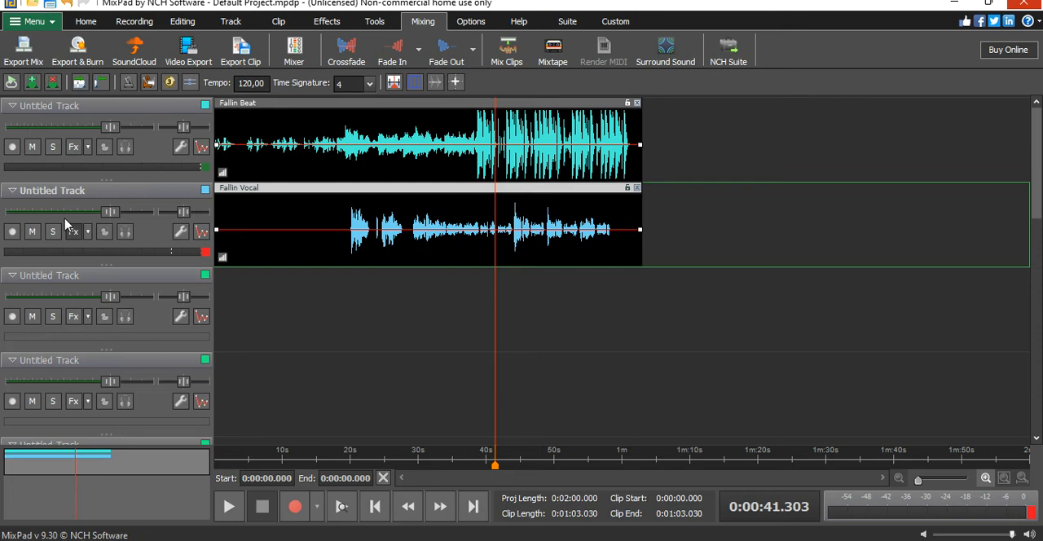
- Add a second Parametric EQ effect to the vocal track after the Compressor
click(74, 233)
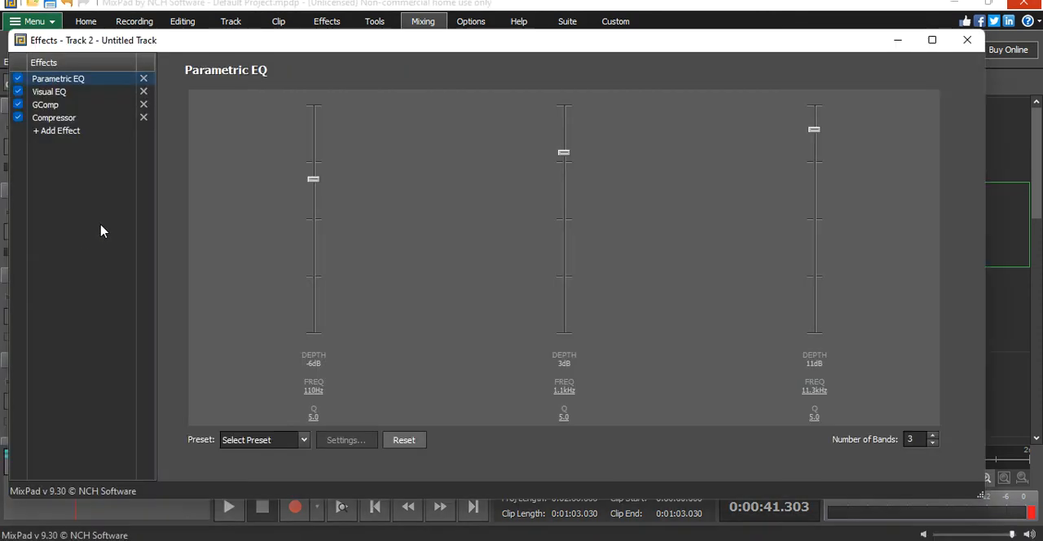
click(57, 131)
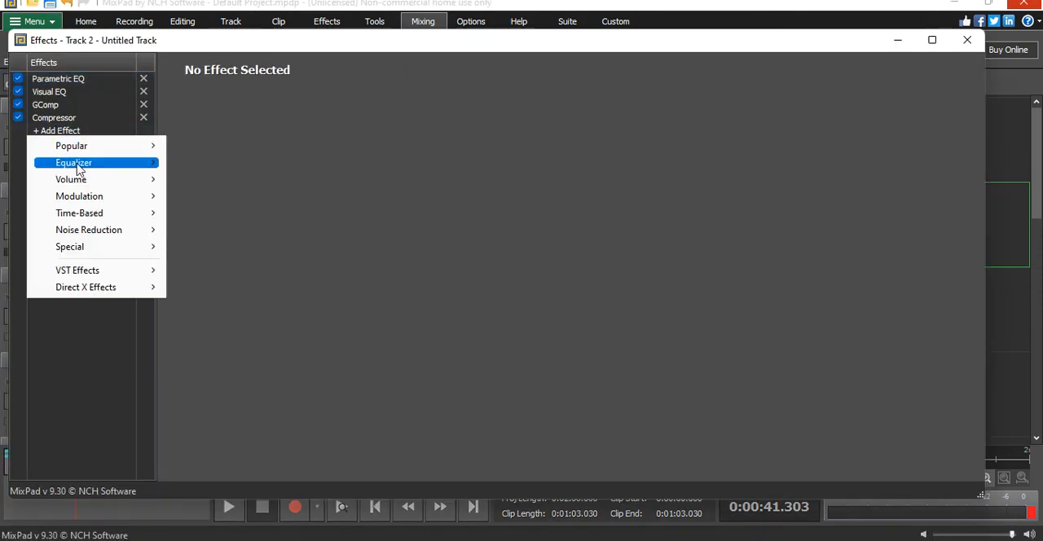
mouse_move(84, 167)
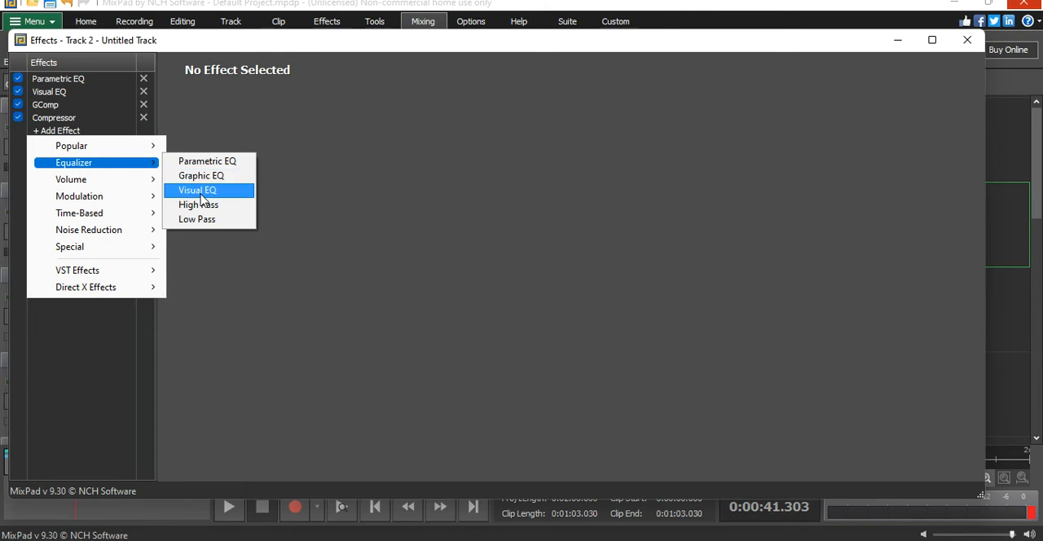
click(231, 162)
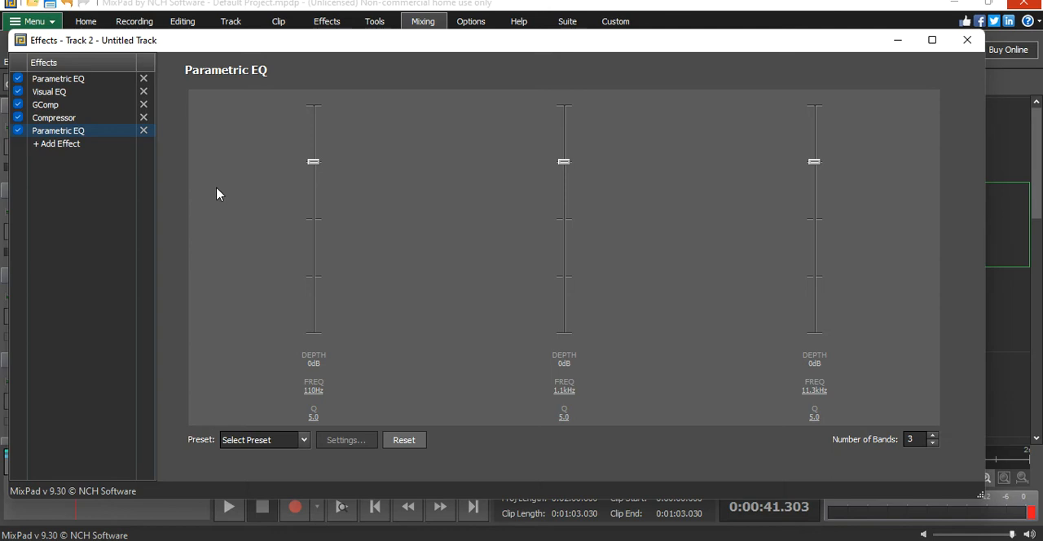
- Set the new Parametric EQ's depths to -20 dB at 110 Hz, 4 dB at 1.1 kHz and 11 dB at 11.3 kHz
drag(816, 163, 820, 136)
drag(558, 167, 567, 146)
drag(310, 168, 312, 220)
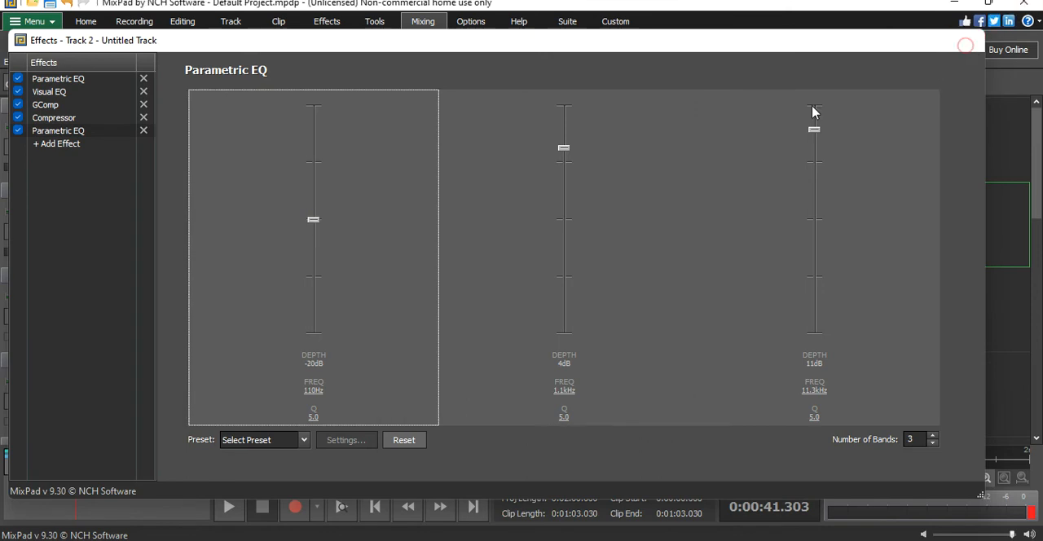
click(966, 40)
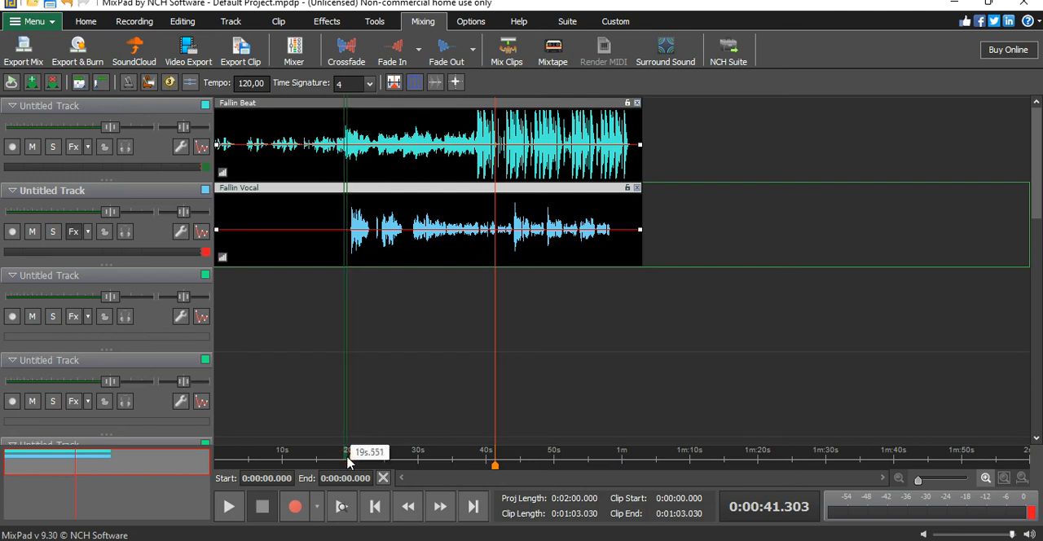
- Select the timeline region from about 17.2 s to 1:06.2, covering the whole vocal part
click(333, 339)
drag(349, 455, 662, 455)
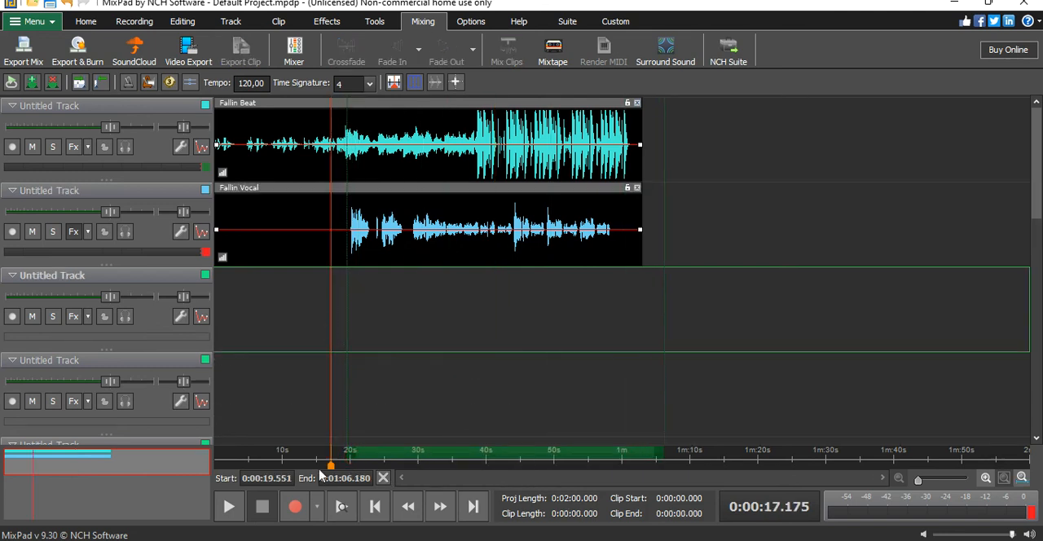
click(323, 457)
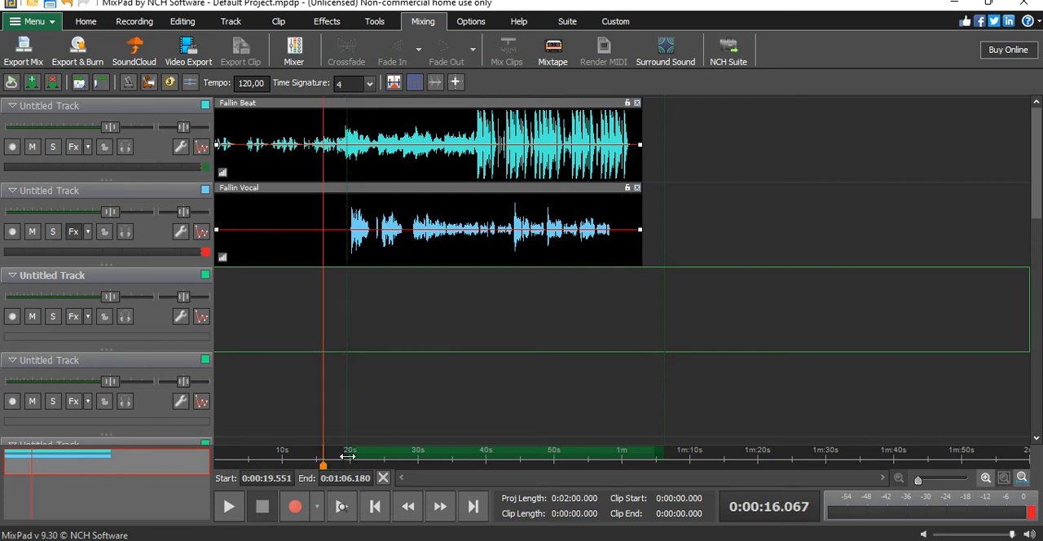
mouse_move(350, 455)
mouse_down()
mouse_move(322, 456)
mouse_move(332, 455)
mouse_up()
- Listen to the vocal entrance with the second EQ applied, starting from about 19.1 s, and stop playback
click(344, 432)
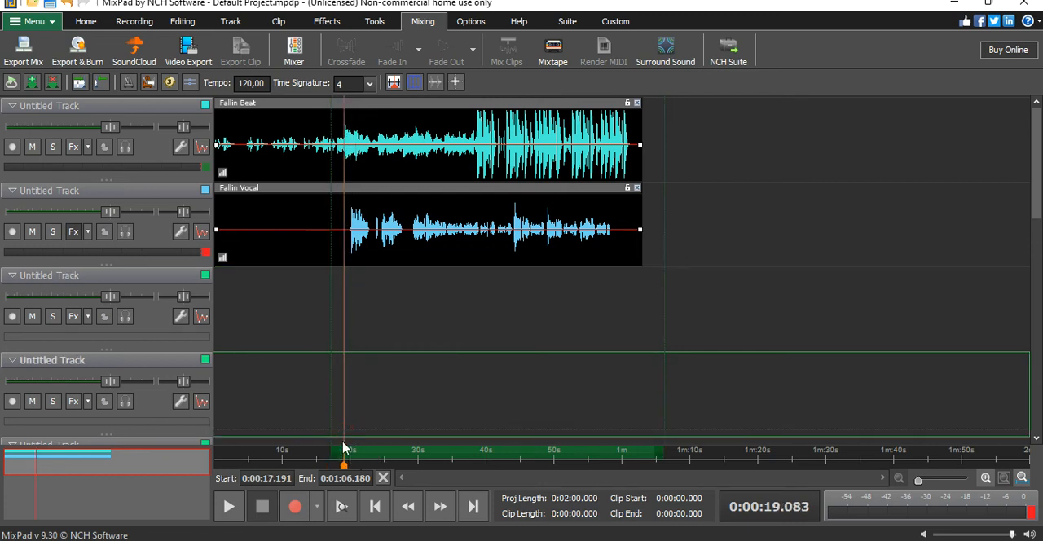
click(231, 512)
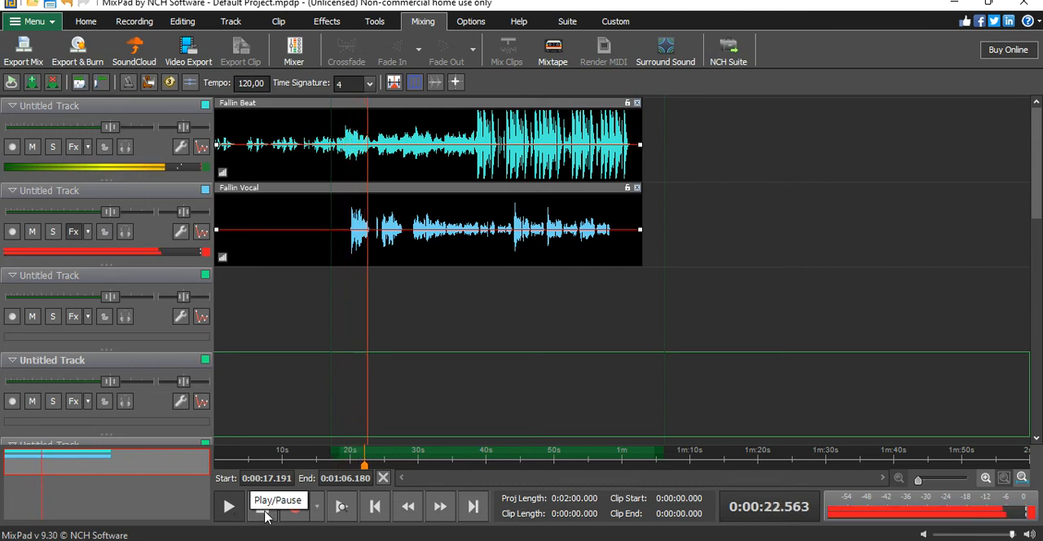
click(262, 507)
- Review the vocal track's Parametric and Visual EQ settings and add a De-esser effect at the end of its effects chain
click(74, 231)
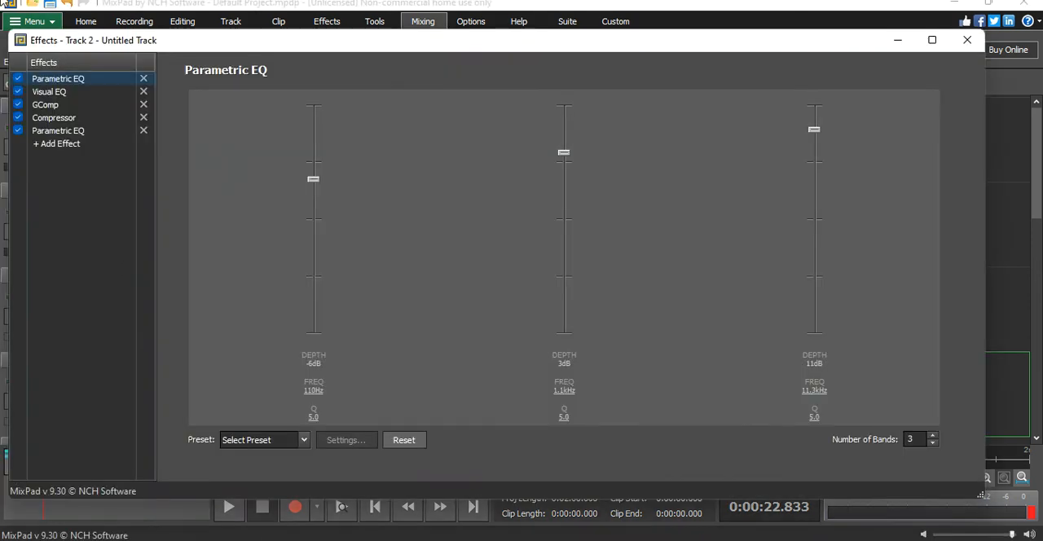
click(80, 131)
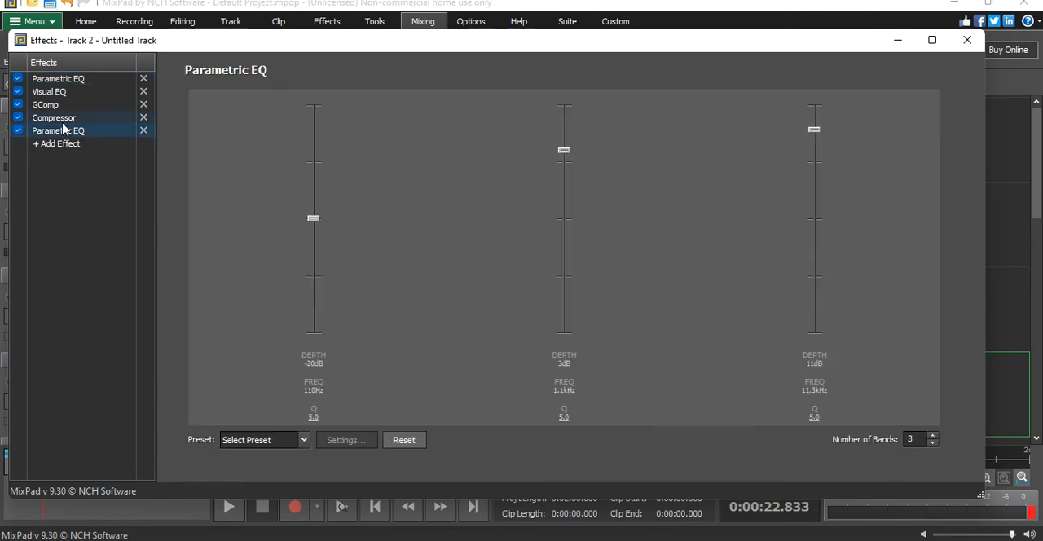
click(64, 93)
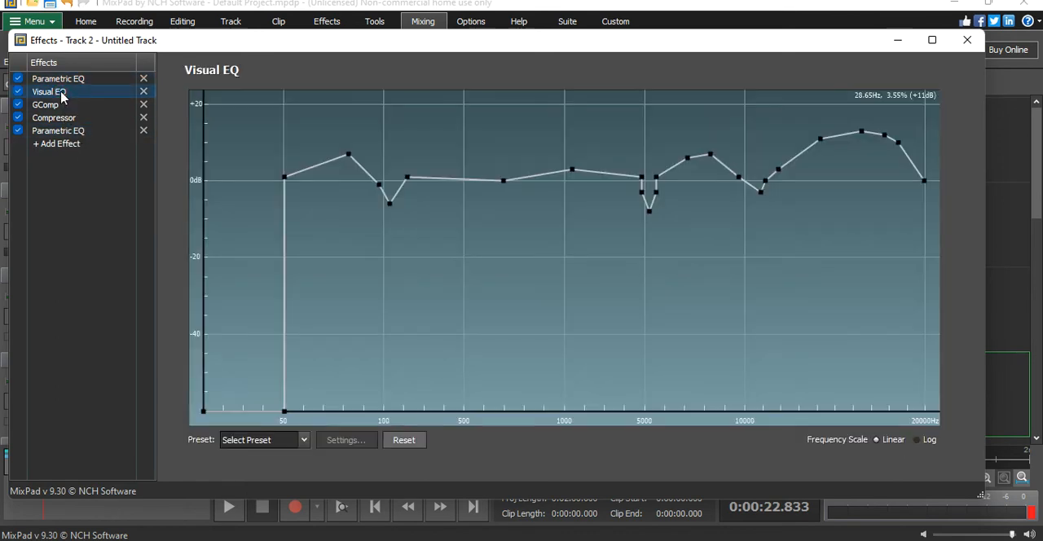
click(74, 82)
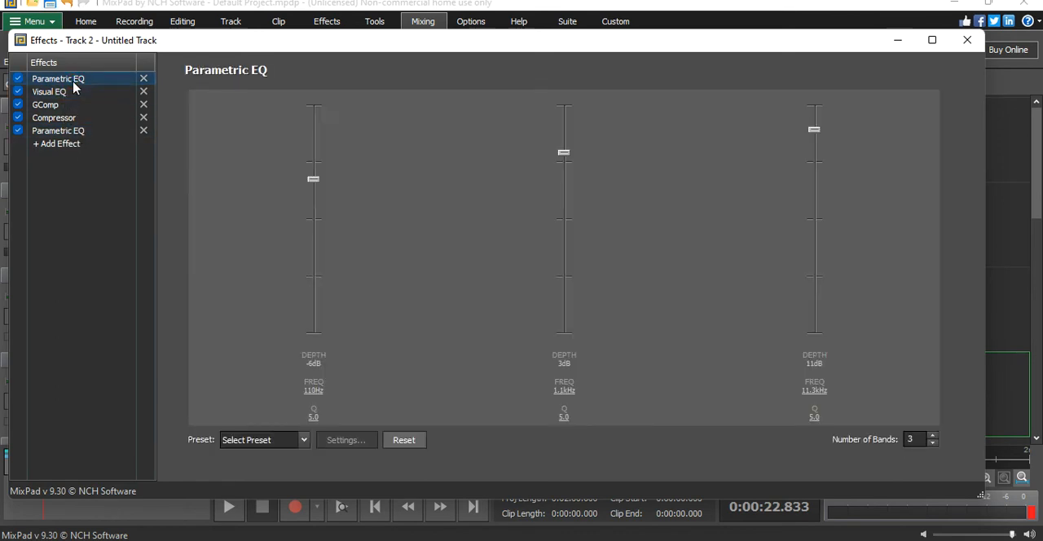
click(77, 145)
mouse_move(109, 184)
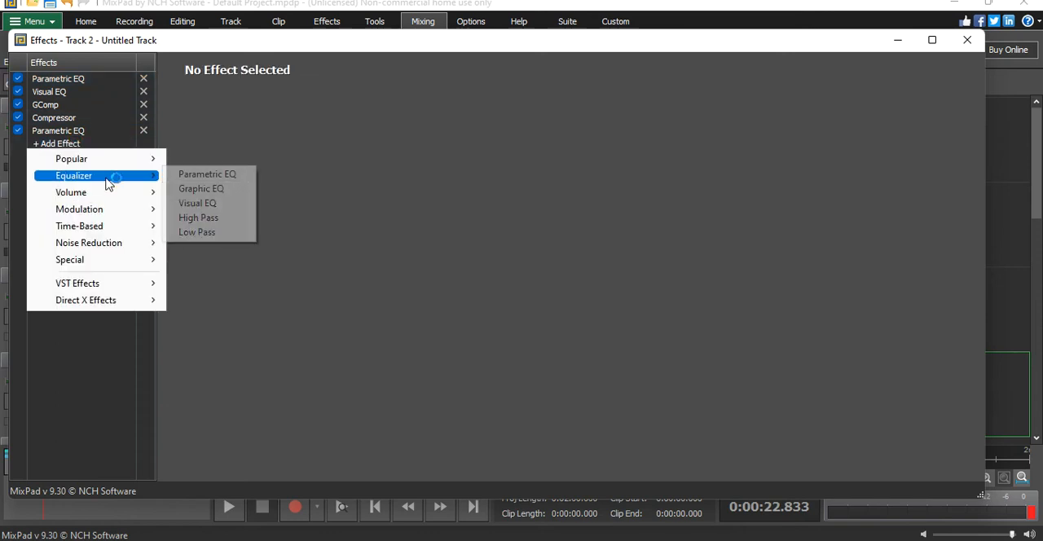
mouse_move(109, 203)
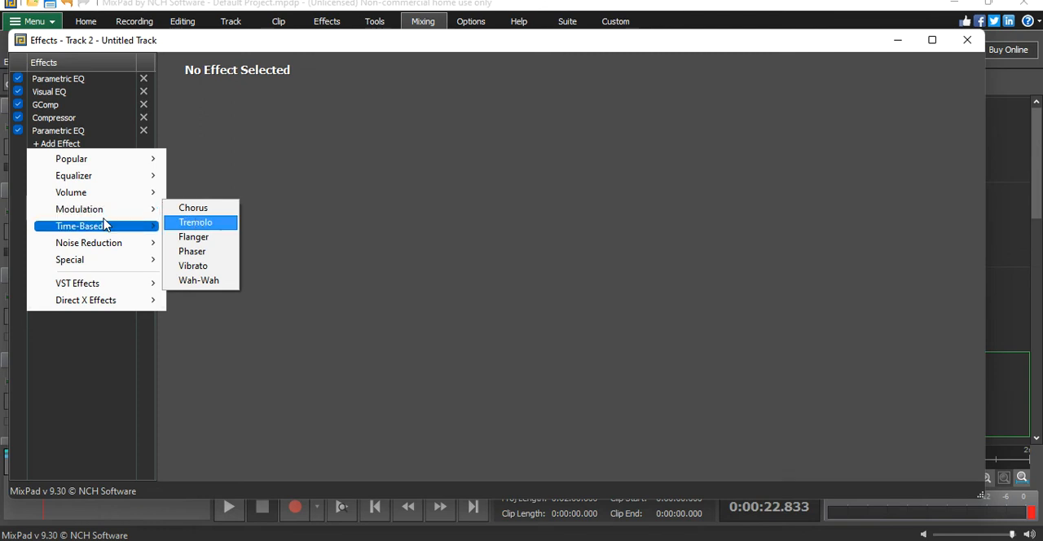
mouse_move(107, 243)
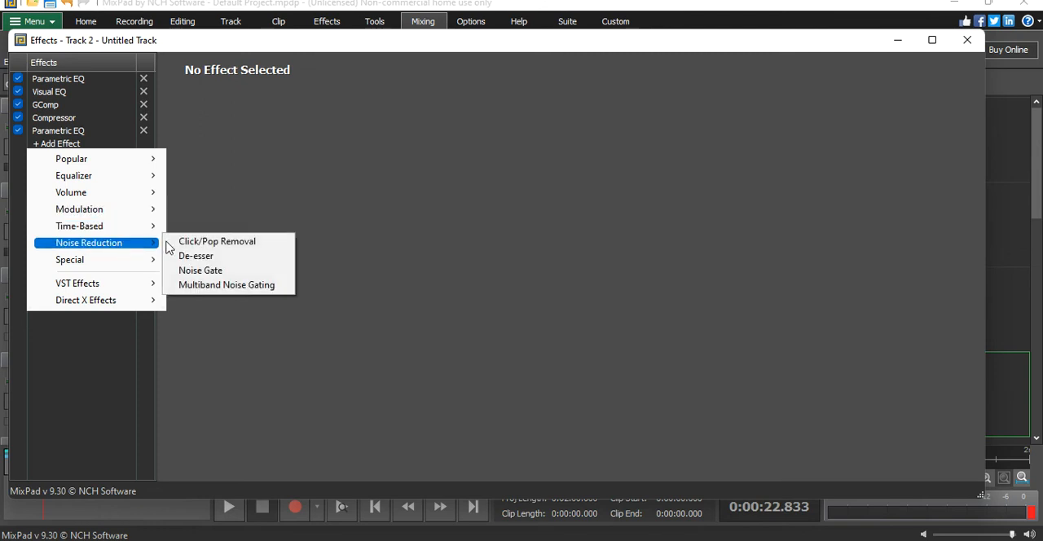
click(214, 257)
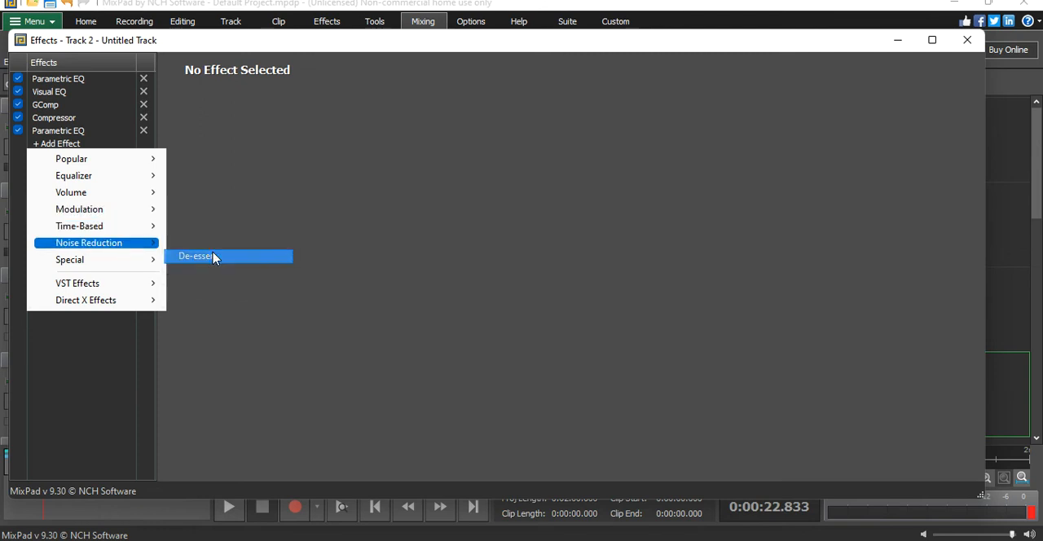
click(70, 160)
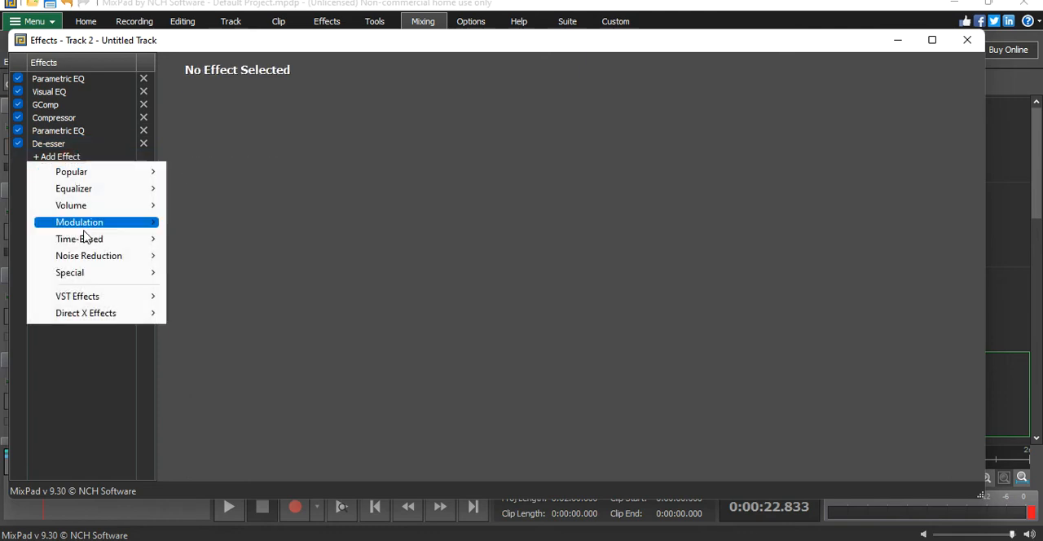
mouse_move(96, 256)
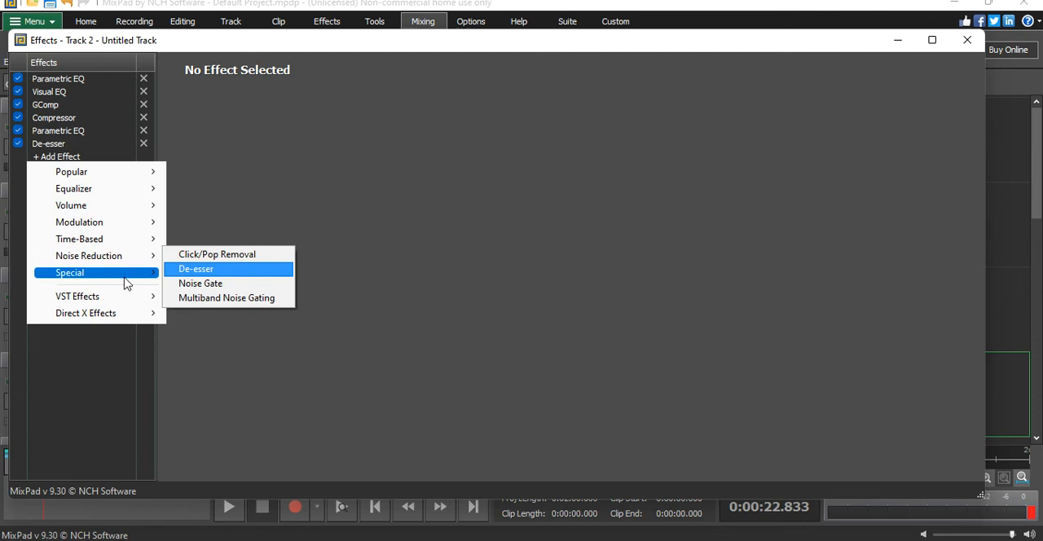
mouse_move(133, 280)
mouse_move(121, 299)
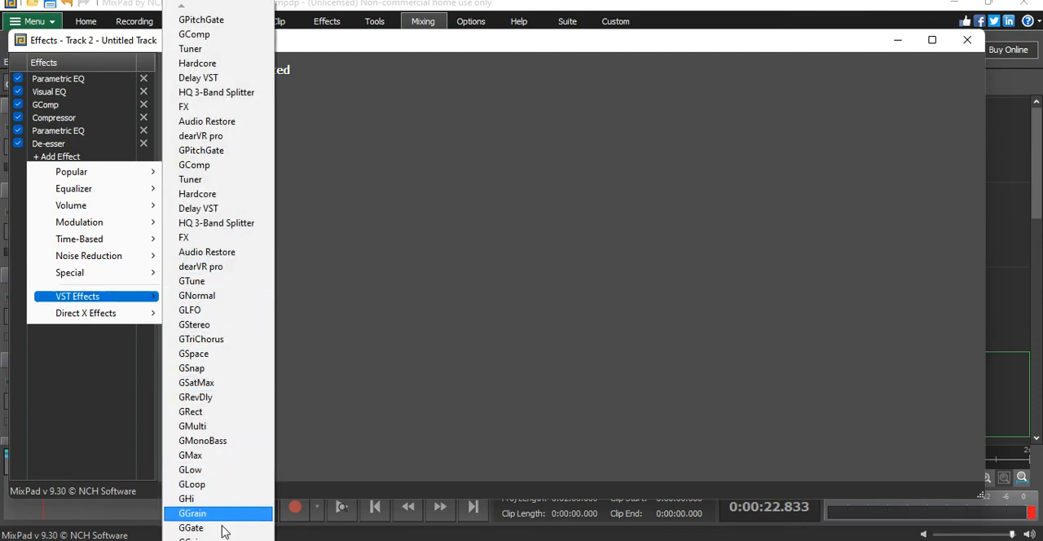
click(195, 537)
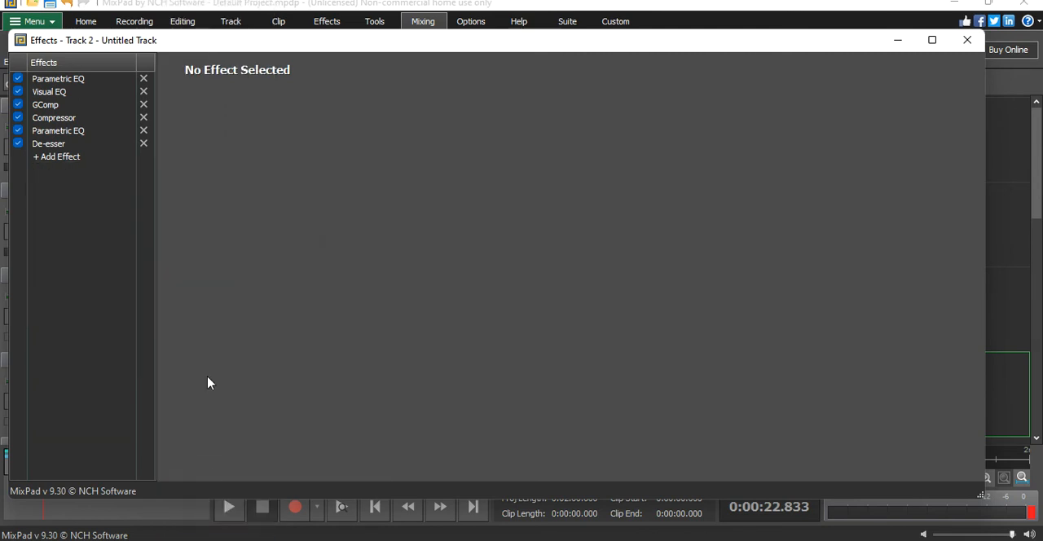
- Try the DirectX WavesReverb effect after the De-esser on the vocal track and remove it again
click(56, 157)
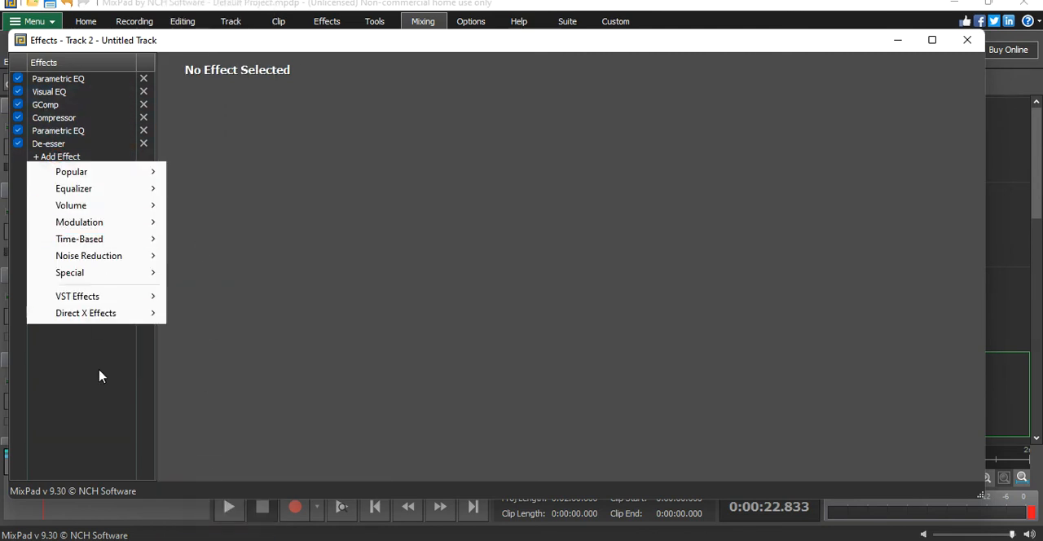
mouse_move(88, 310)
mouse_move(146, 316)
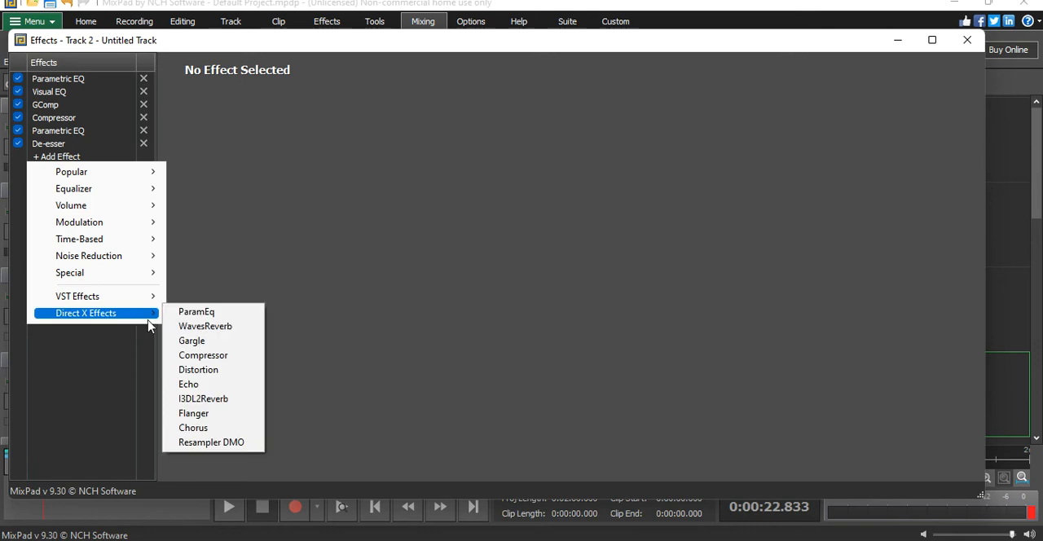
click(225, 326)
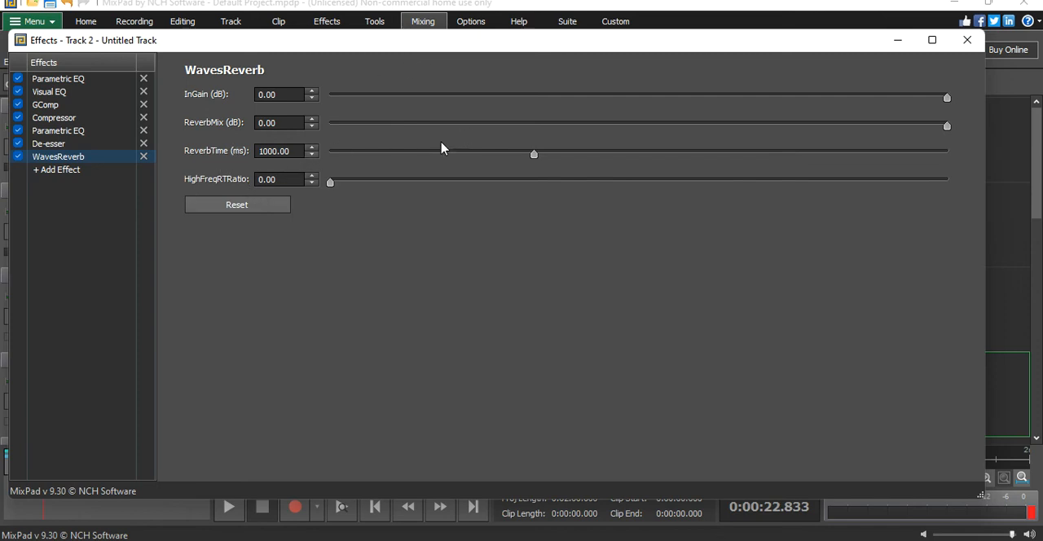
click(145, 157)
- Try the DirectX ParamEq effect after the De-esser on the vocal track and remove it again
click(75, 158)
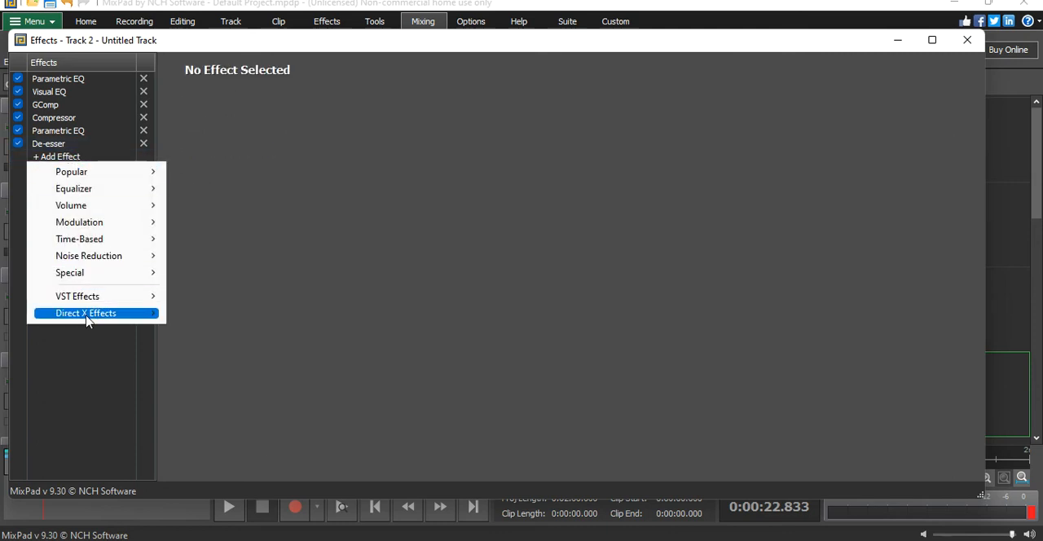
mouse_move(87, 314)
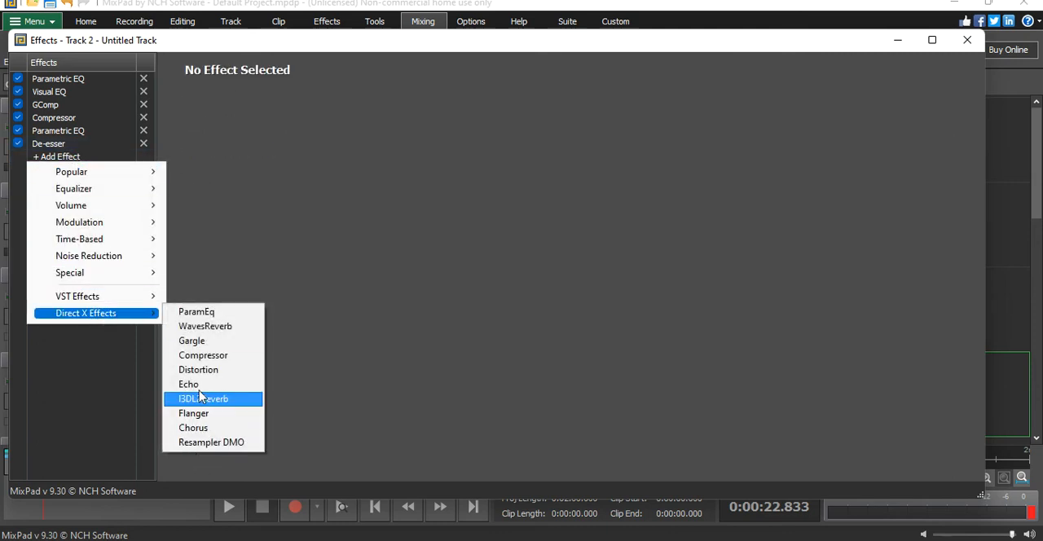
click(216, 313)
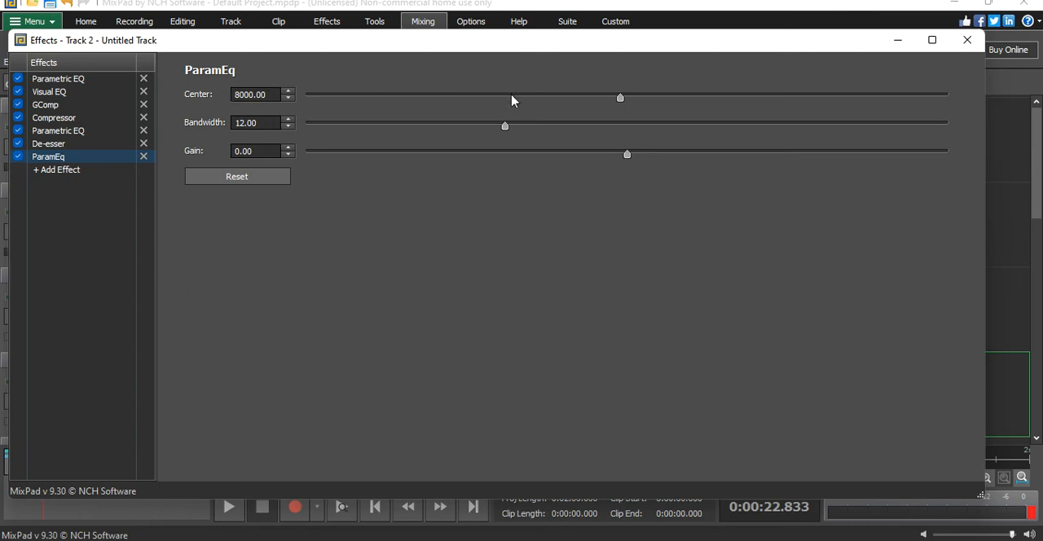
click(144, 156)
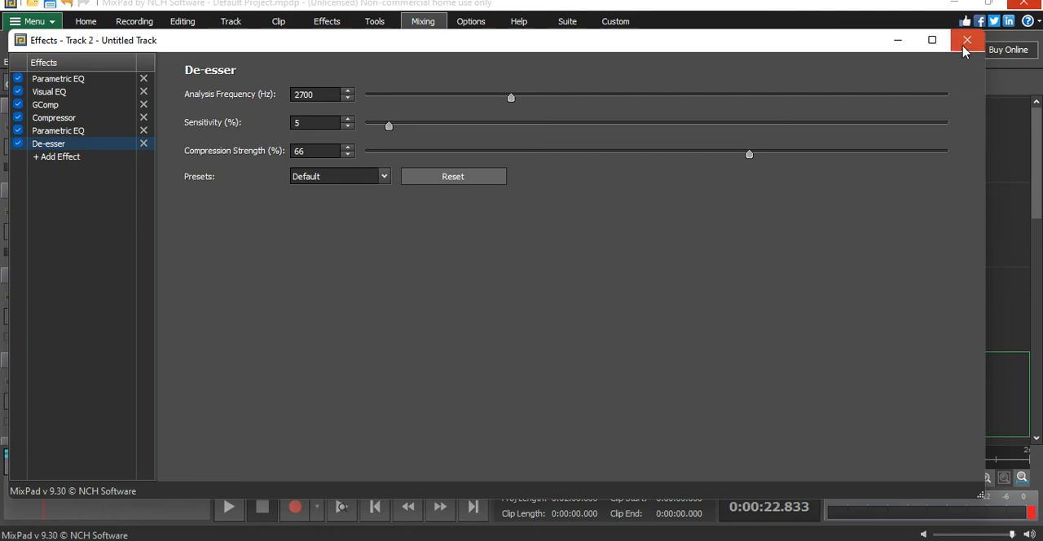
- Close the vocal track's effects and listen to the mix from about 19.4 s with the De-esser applied, stopping playback at the end
click(967, 40)
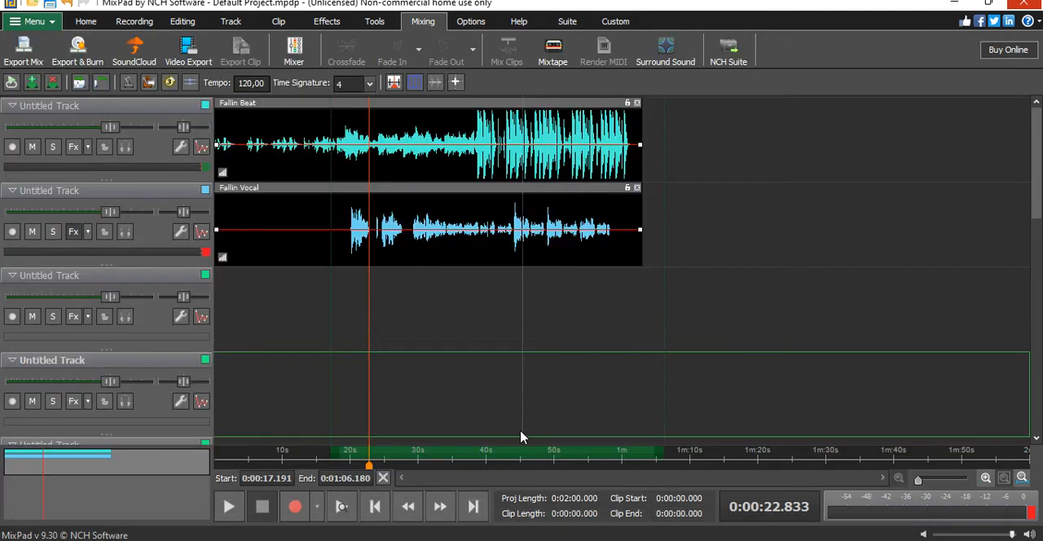
drag(369, 465, 345, 467)
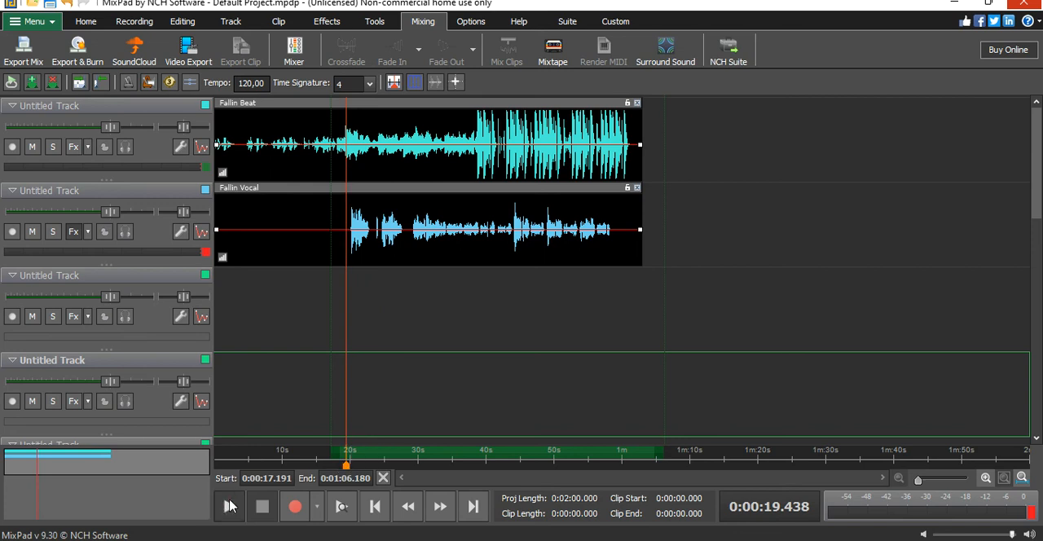
click(230, 505)
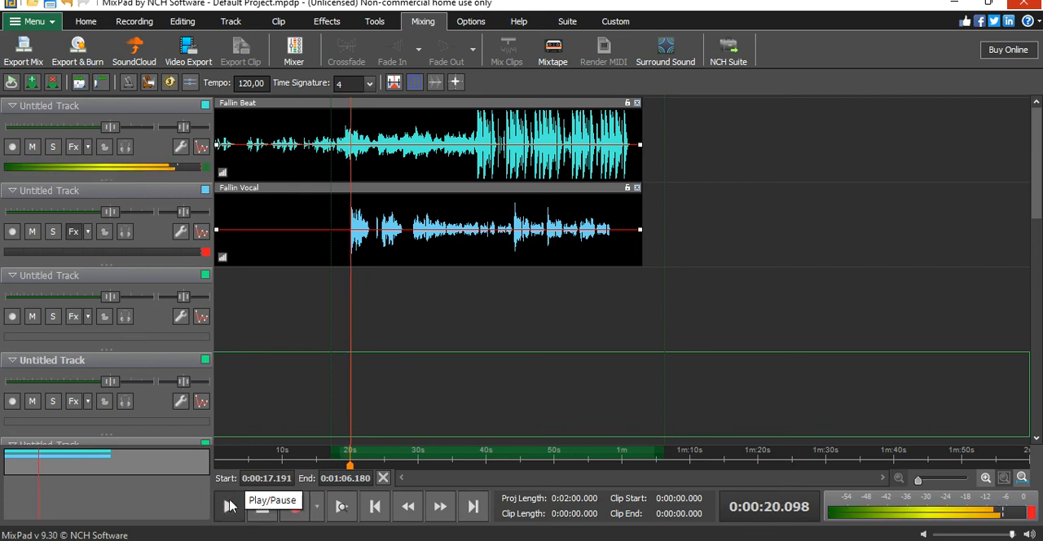
click(232, 506)
click(230, 517)
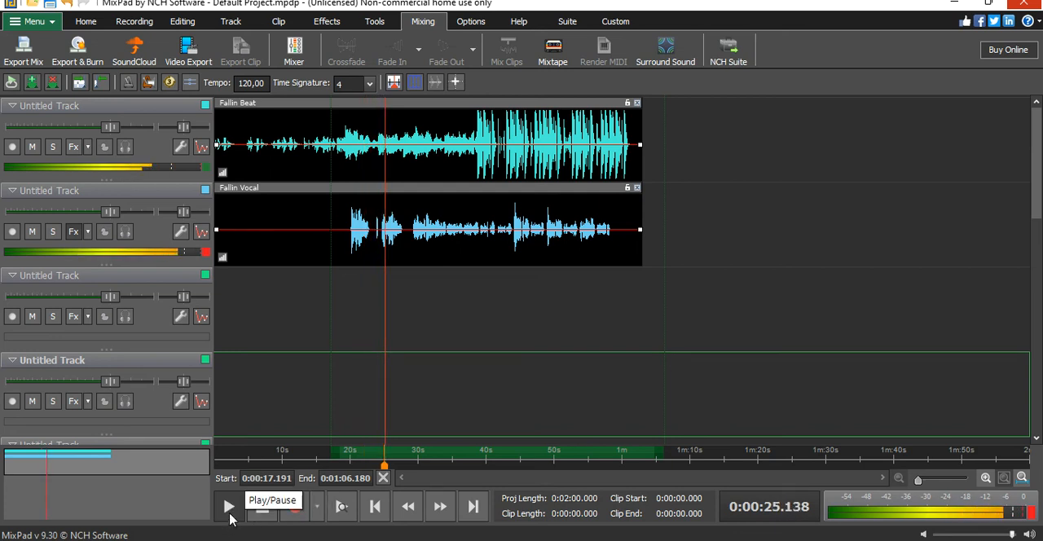
click(230, 516)
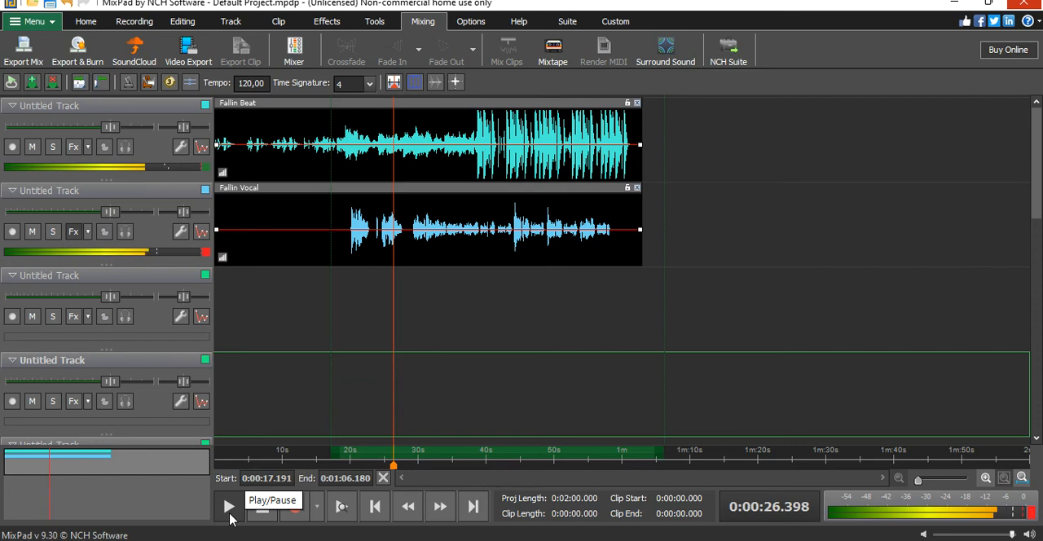
click(230, 517)
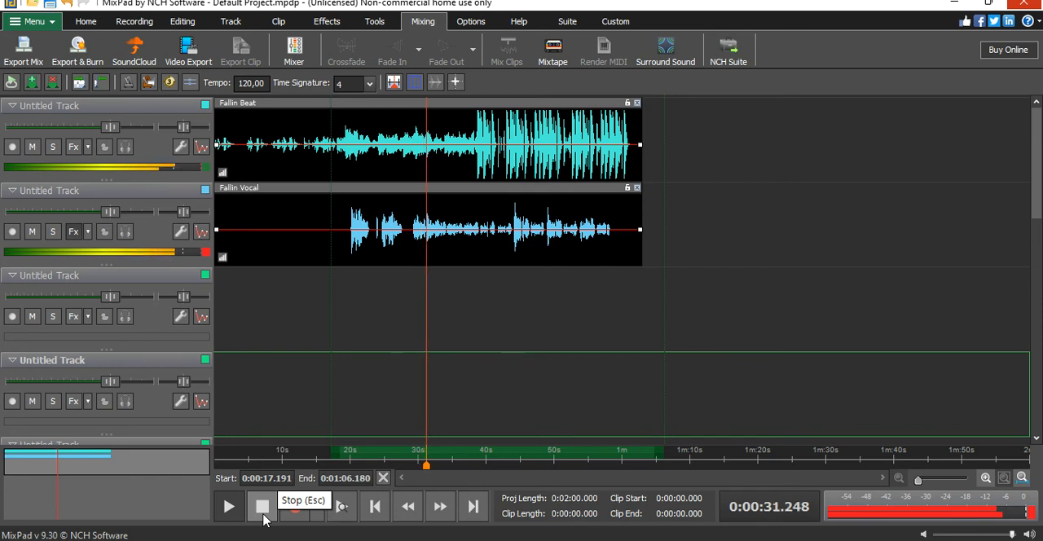
click(263, 513)
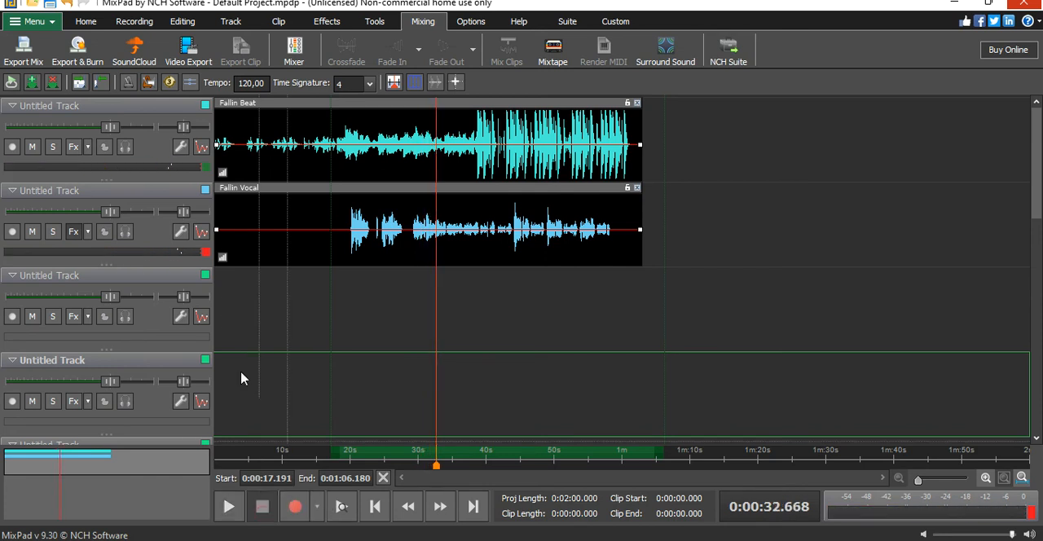
- Disable all six effects in the vocal track's effects chain and close the effects window
click(72, 233)
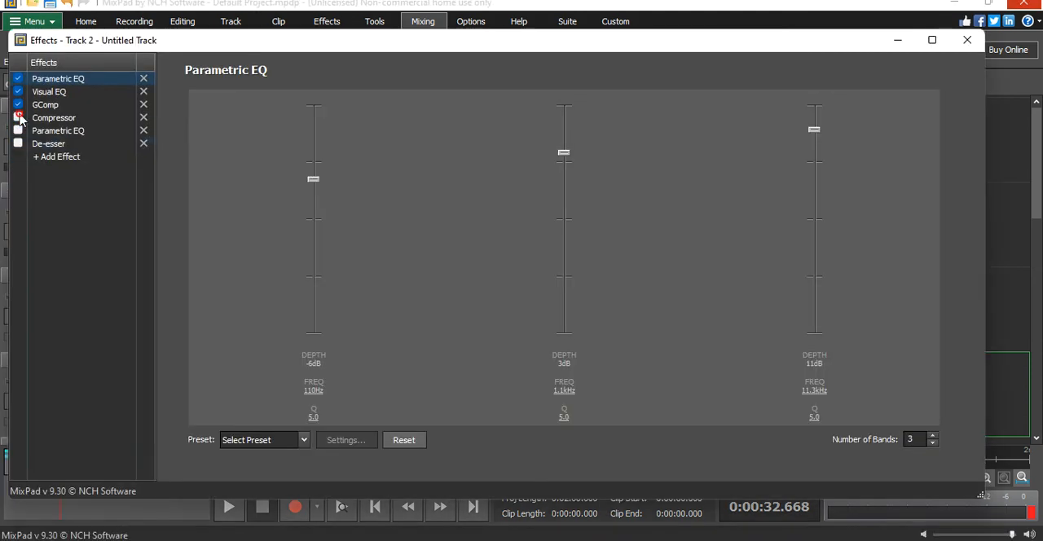
click(17, 79)
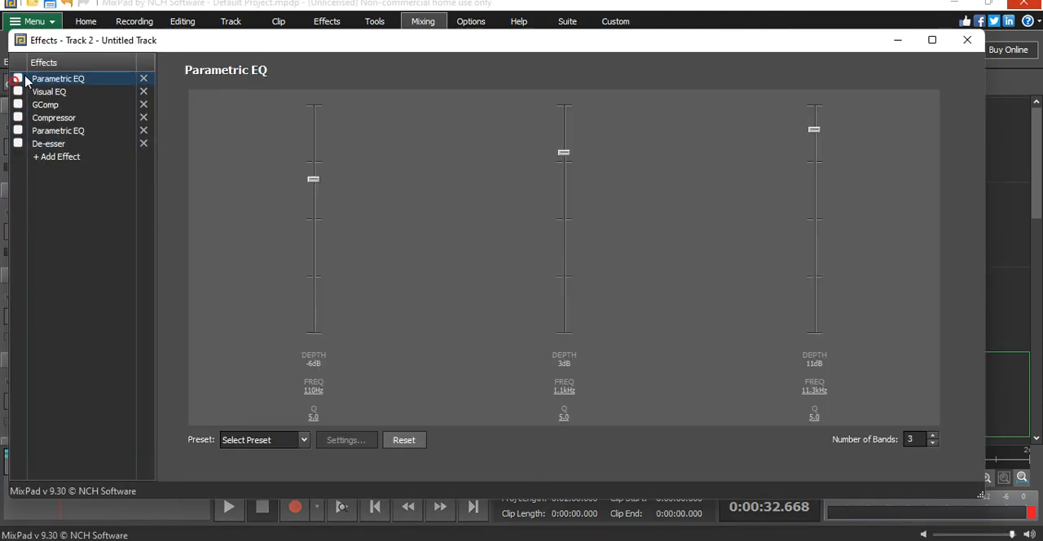
click(967, 41)
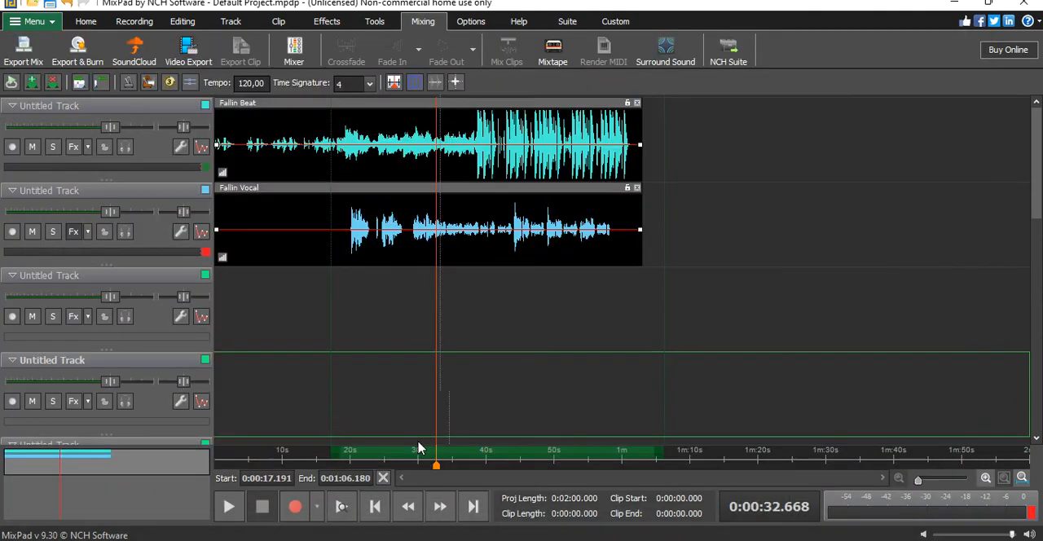
- Listen to the unprocessed vocal with the beat from about 19.2 s and stop playback
click(345, 450)
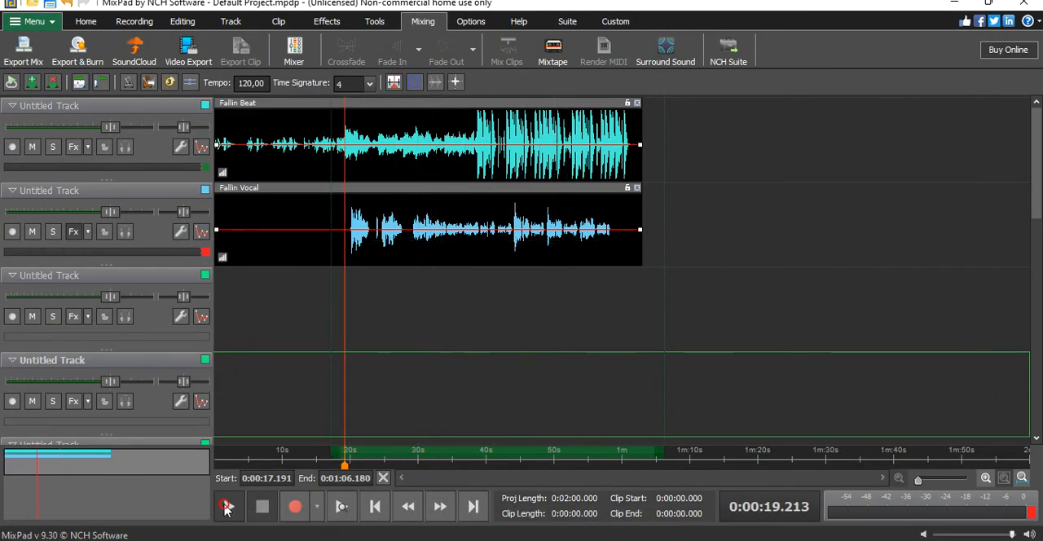
click(227, 507)
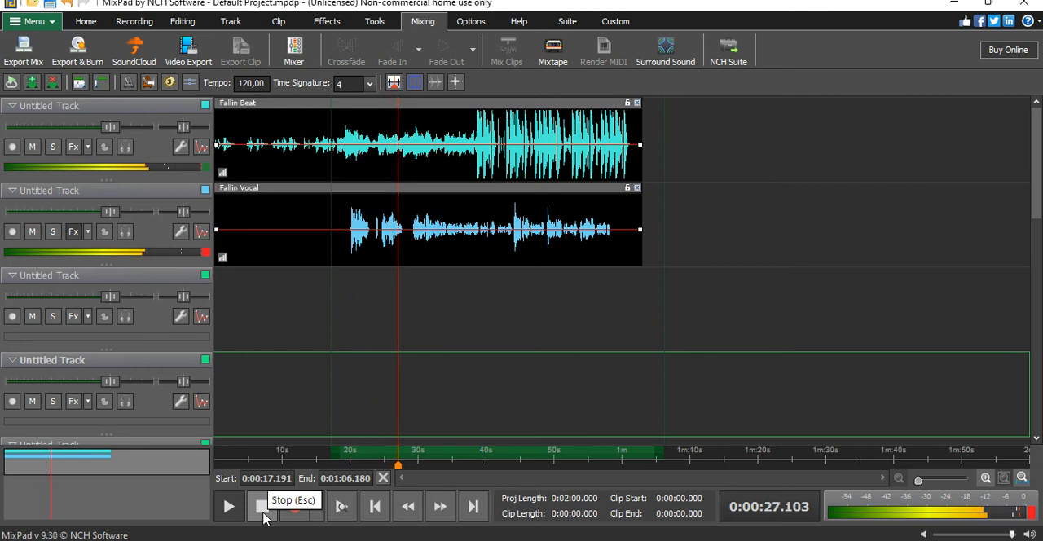
click(263, 517)
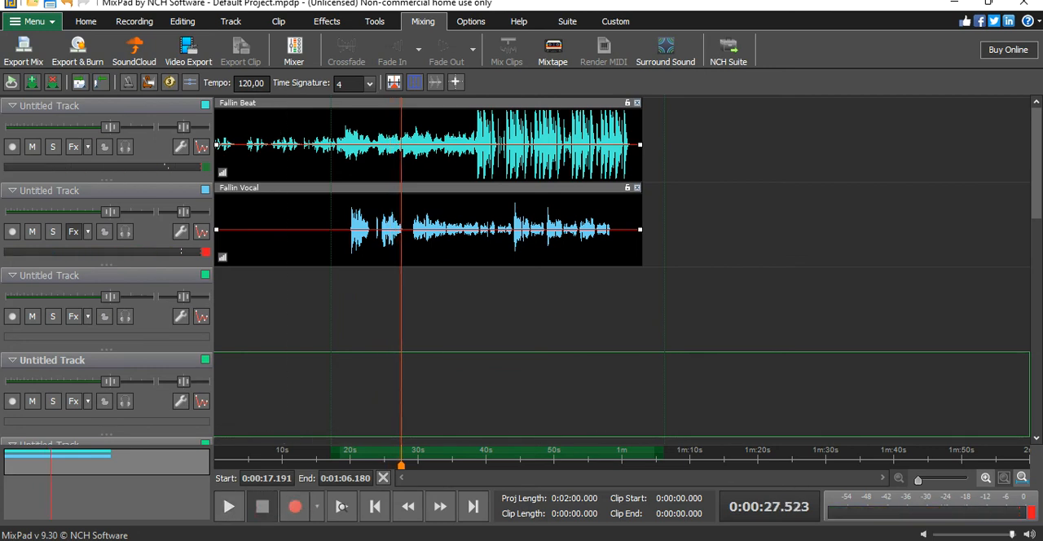
mouse_move(387, 539)
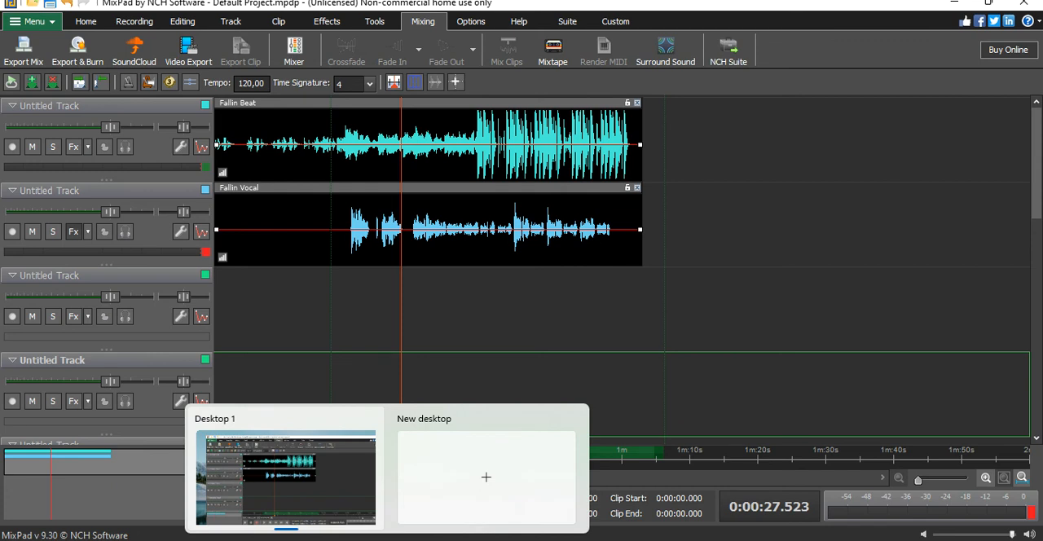
click(331, 494)
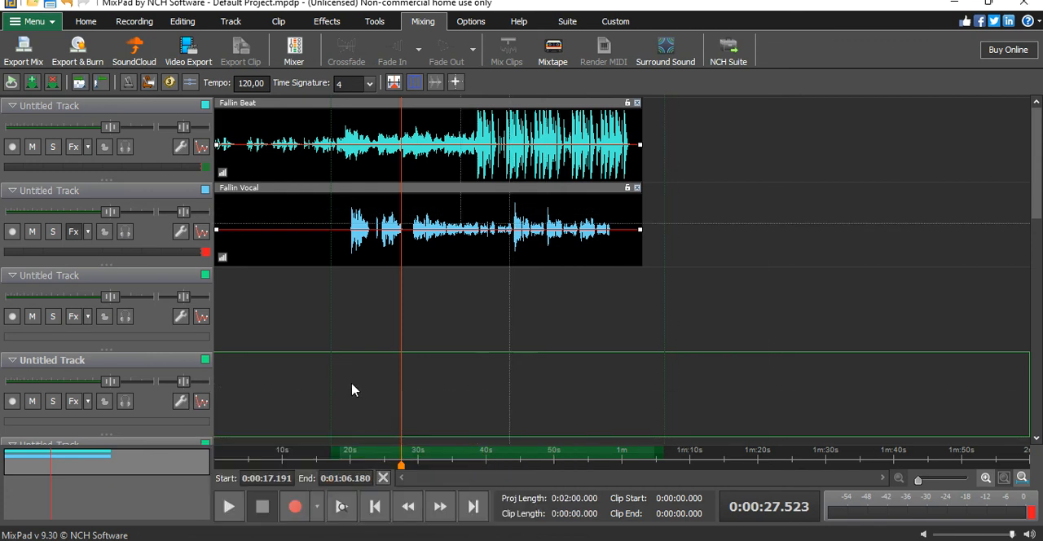
- Re-enable all six effects in the vocal track's effects chain
click(73, 233)
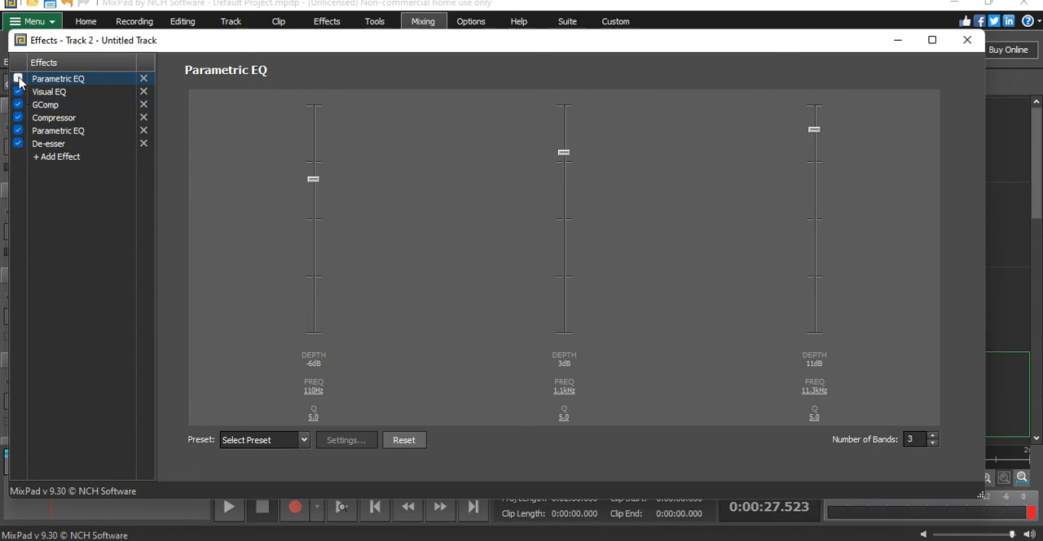
- Try the time-based Echo effect after the De-esser on the vocal track, remove it again and close the effects window
click(65, 156)
mouse_move(121, 179)
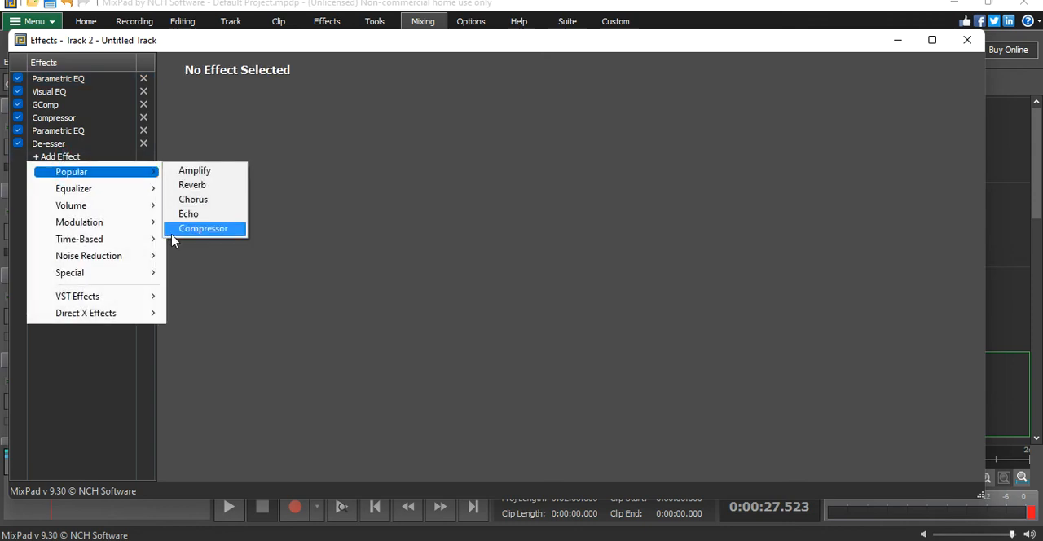
mouse_move(117, 276)
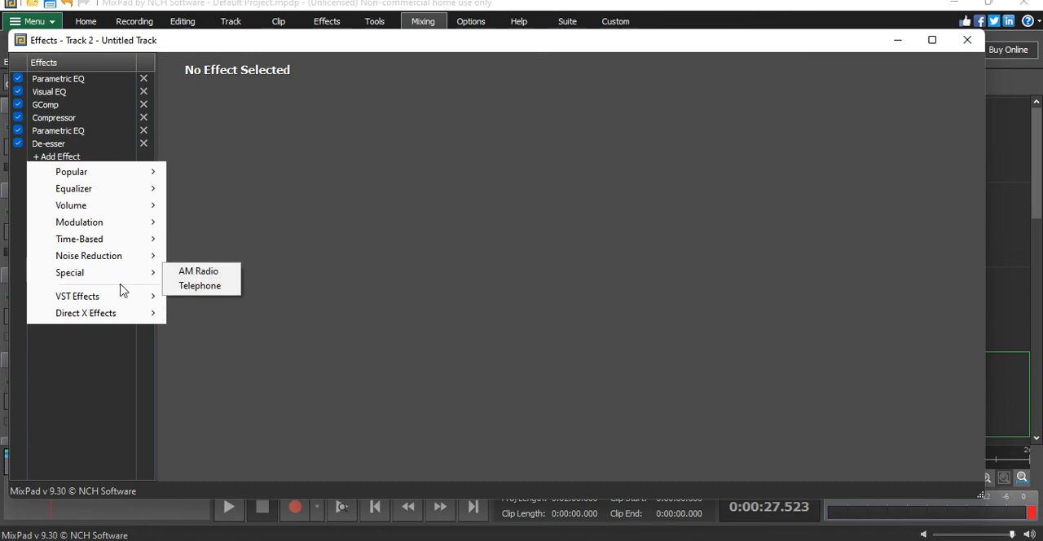
mouse_move(125, 295)
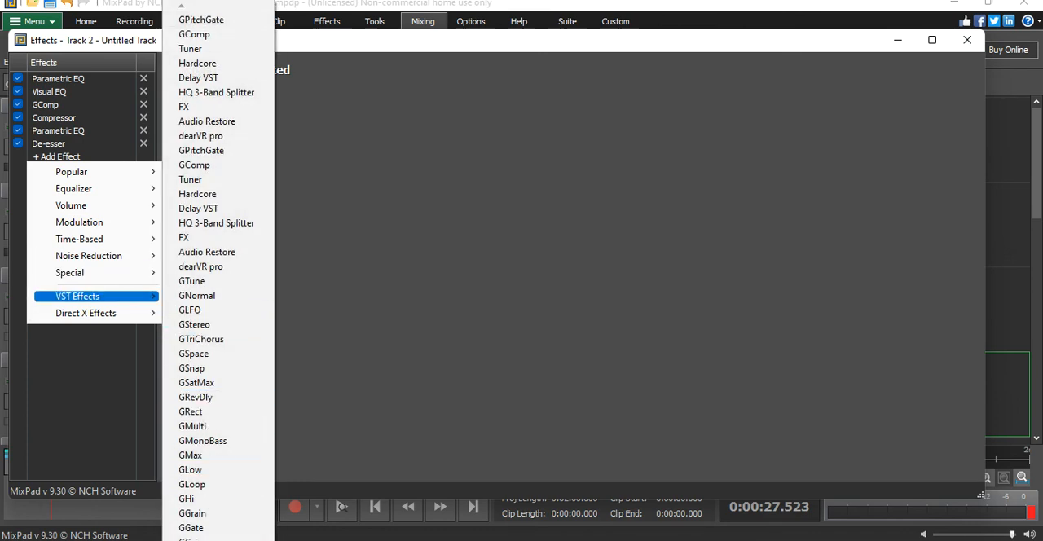
scroll(218, 271, down, 1)
scroll(218, 270, down, 4)
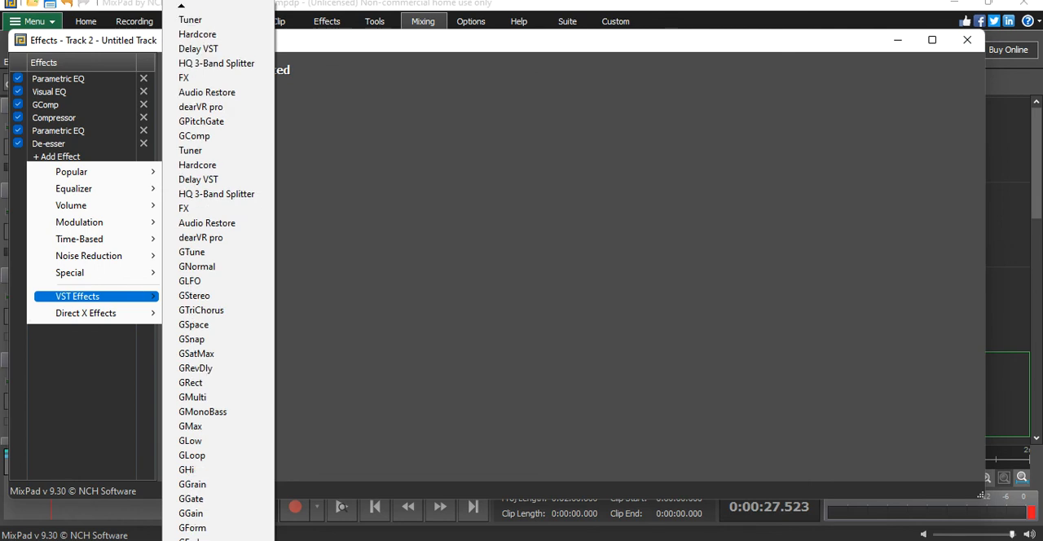
scroll(218, 270, down, 3)
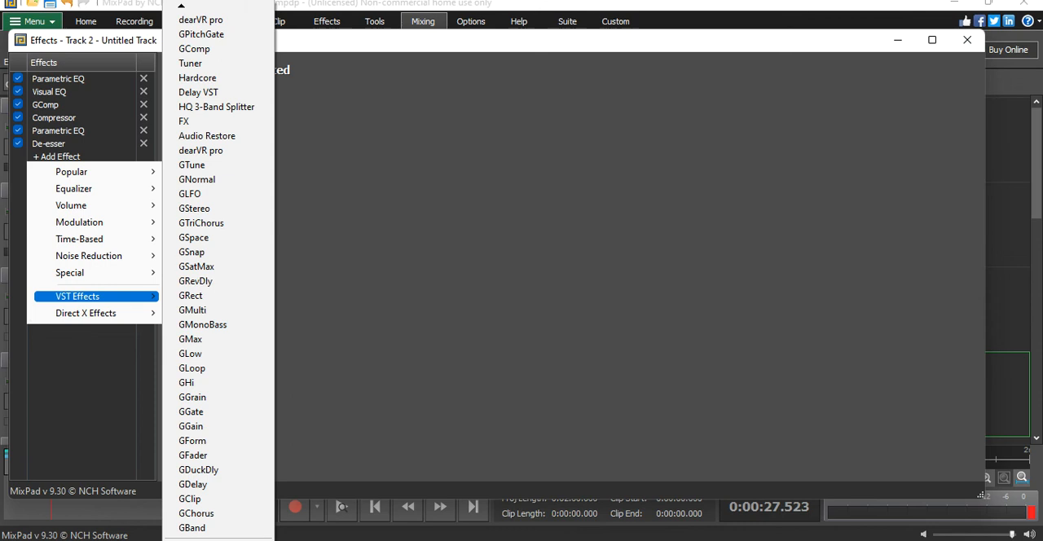
scroll(219, 277, down, 1)
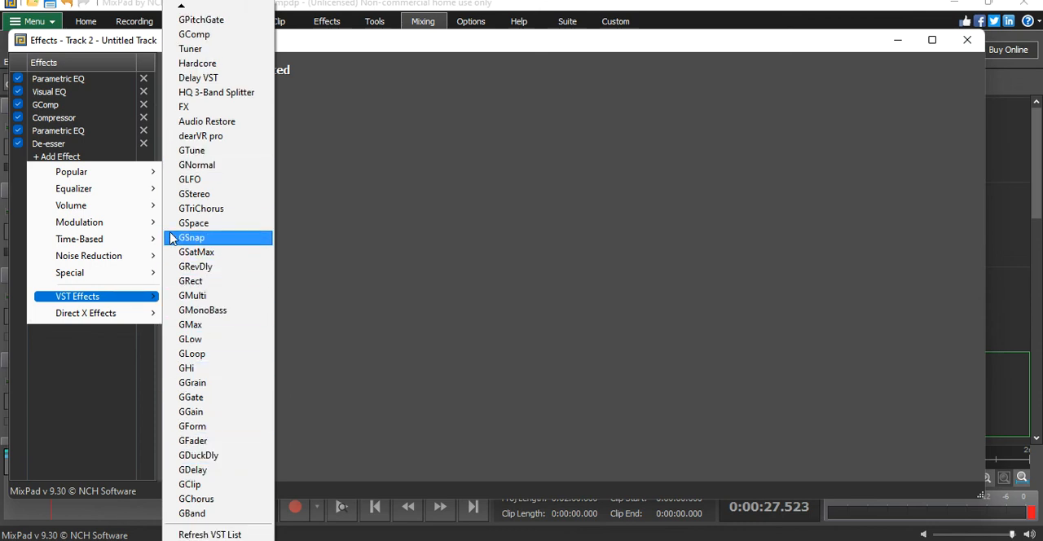
mouse_move(116, 244)
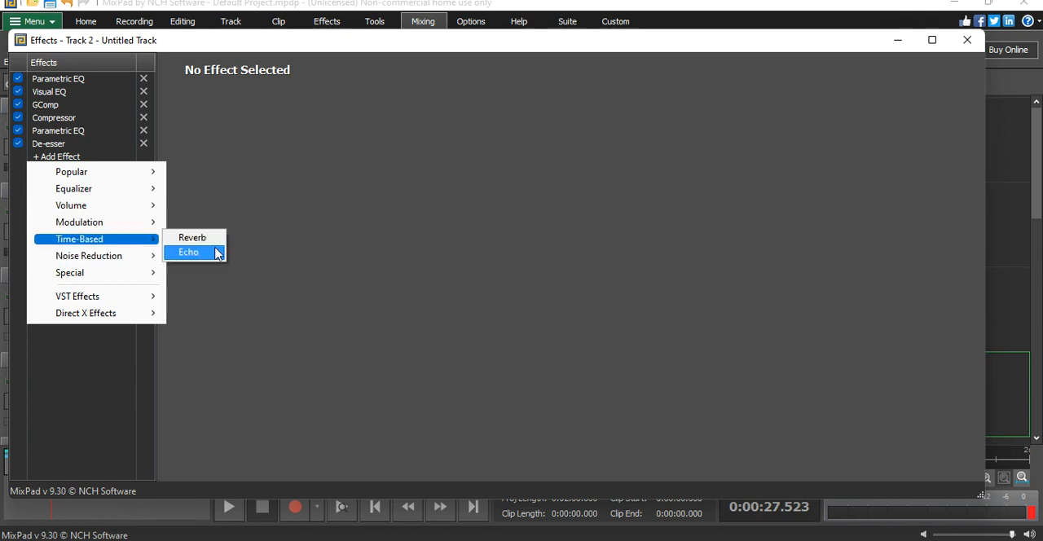
click(188, 251)
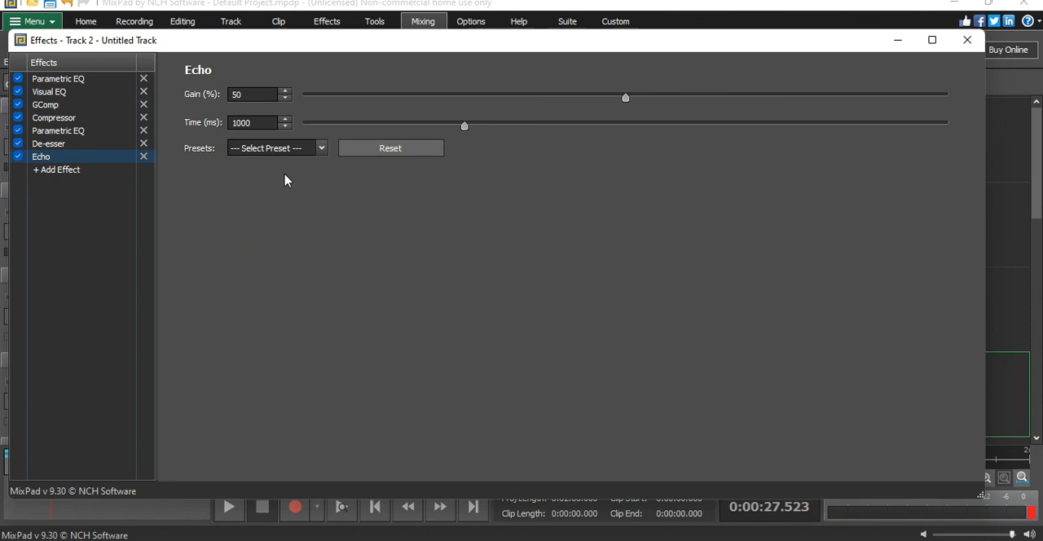
click(143, 156)
click(967, 40)
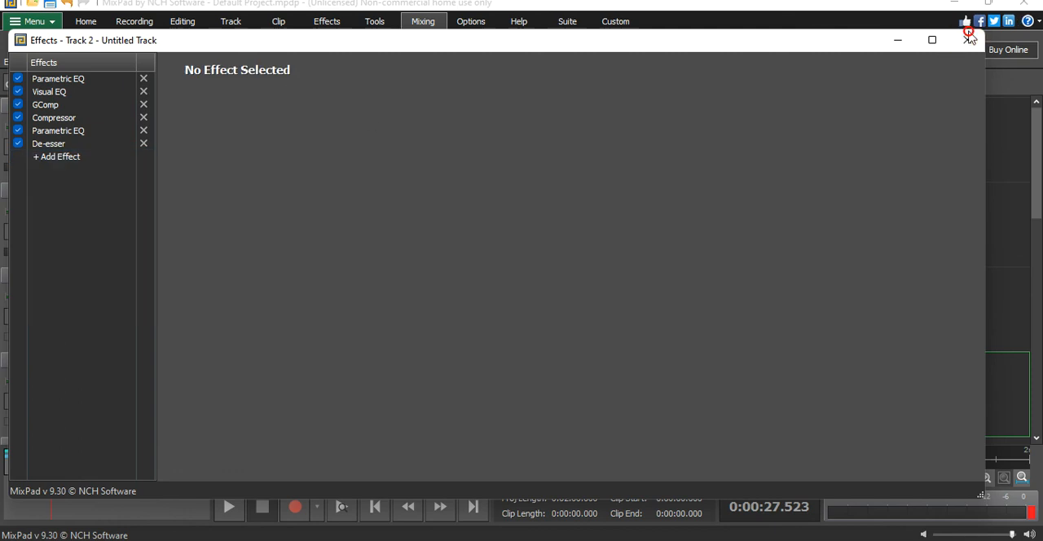
click(967, 40)
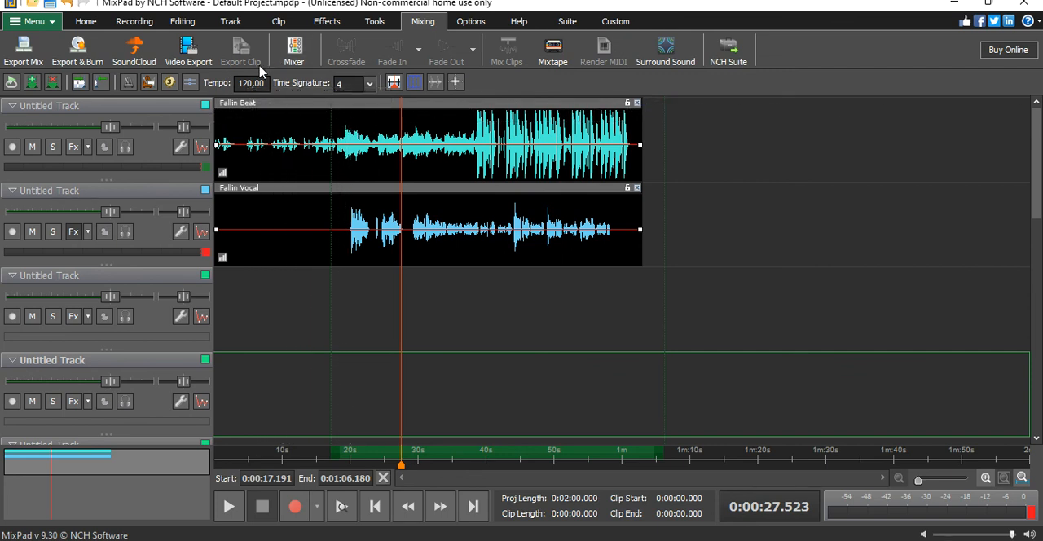
click(72, 232)
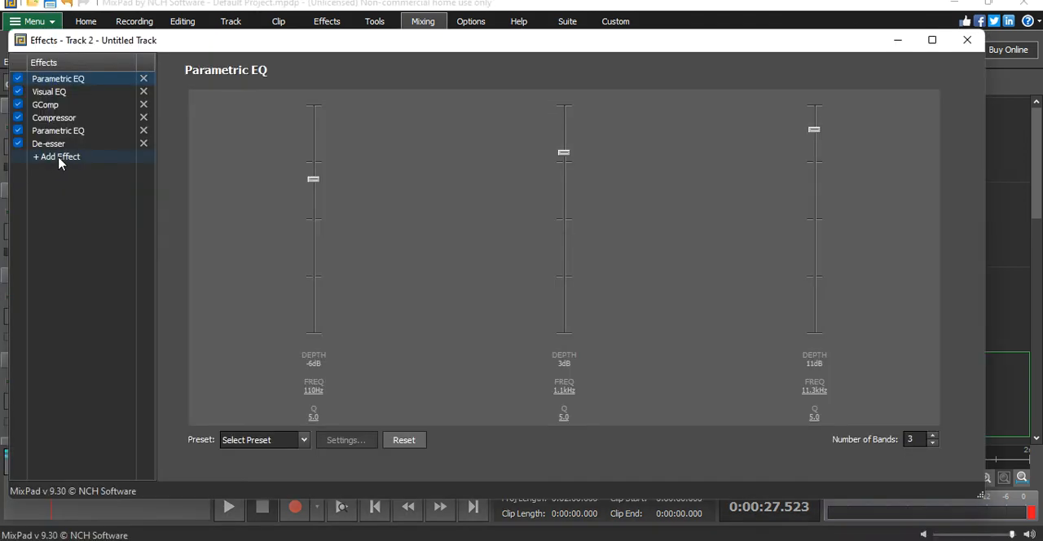
click(967, 40)
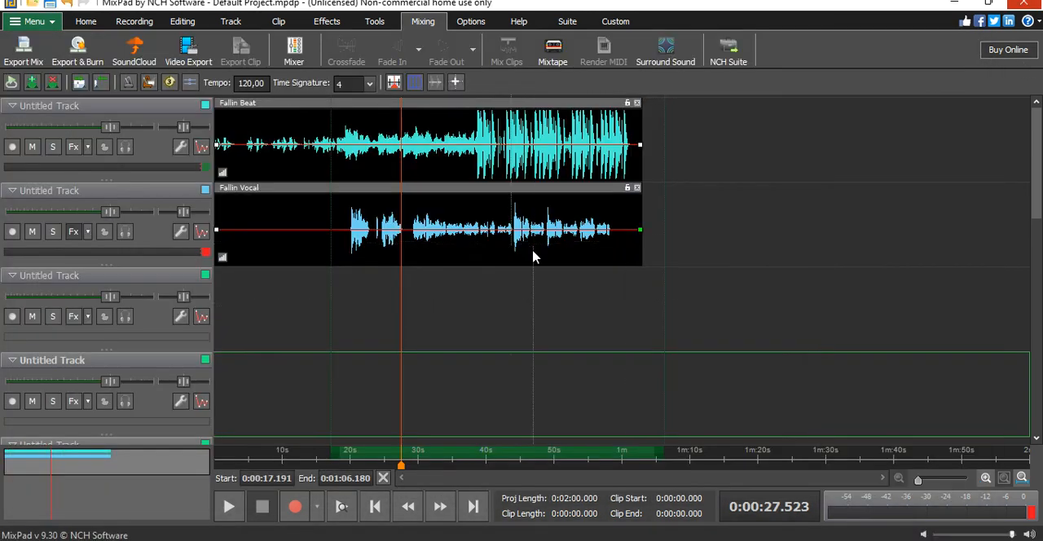
- Play the processed vocal with the beat from just before the vocal entrance, at about 19 s
click(343, 228)
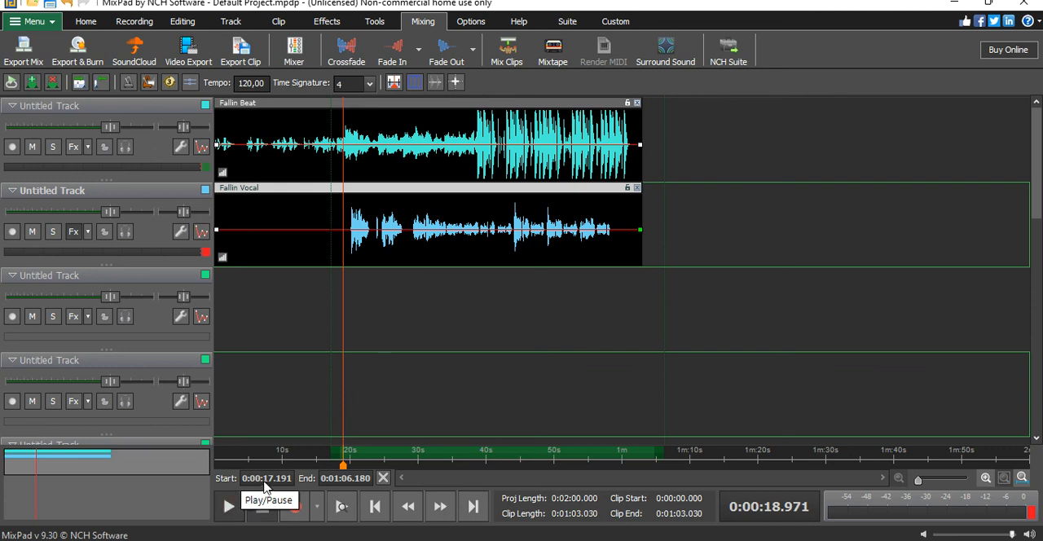
key(space)
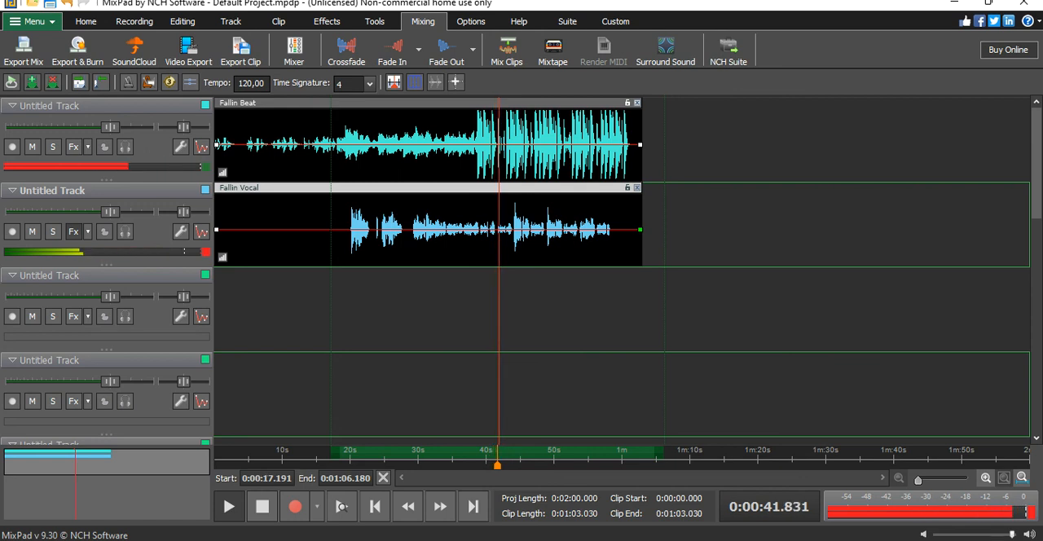
click(830, 540)
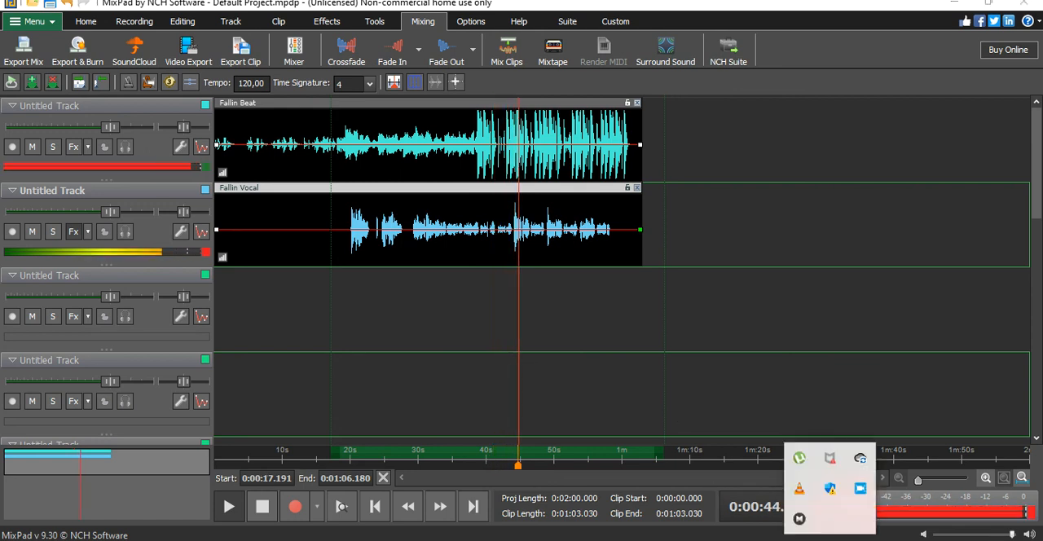
click(859, 488)
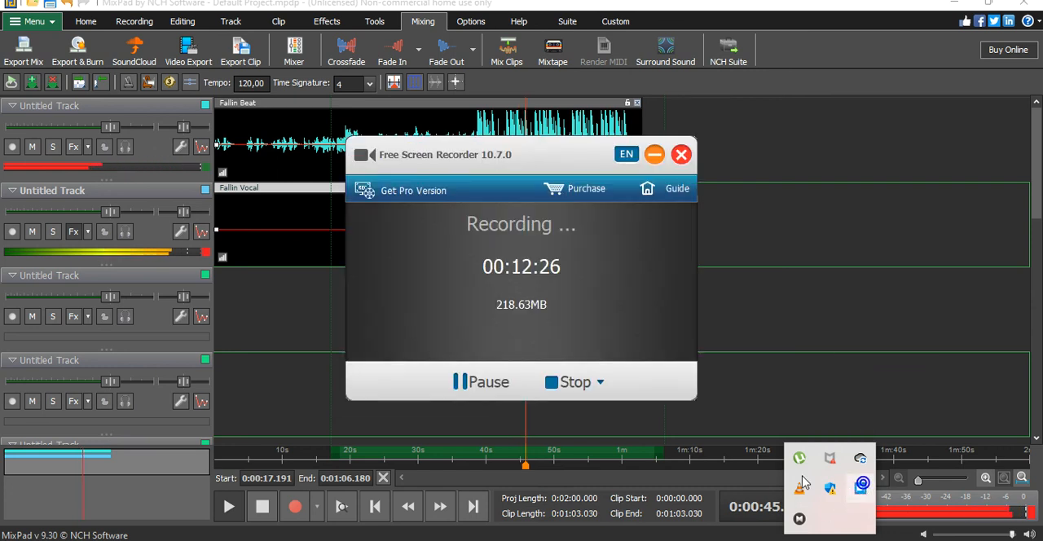